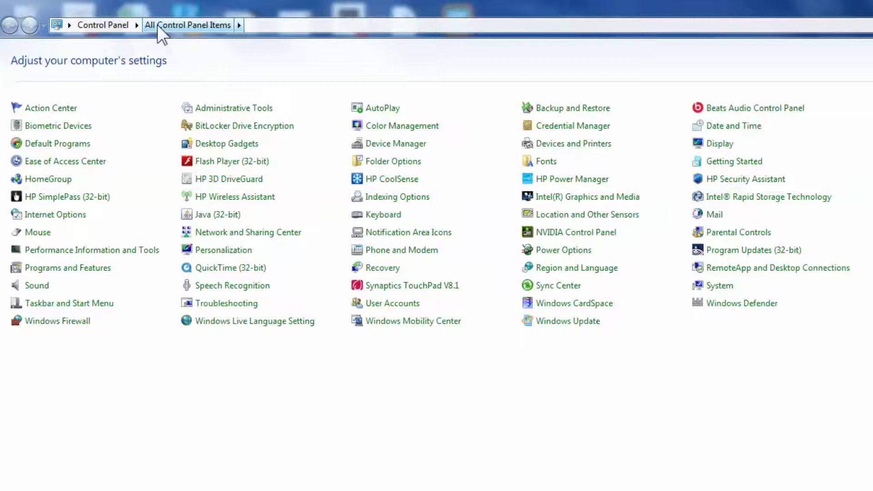
- Check the Owner administrator account in User Accounts, then launch RMS Store Operations Administrator
left_click(374, 305)
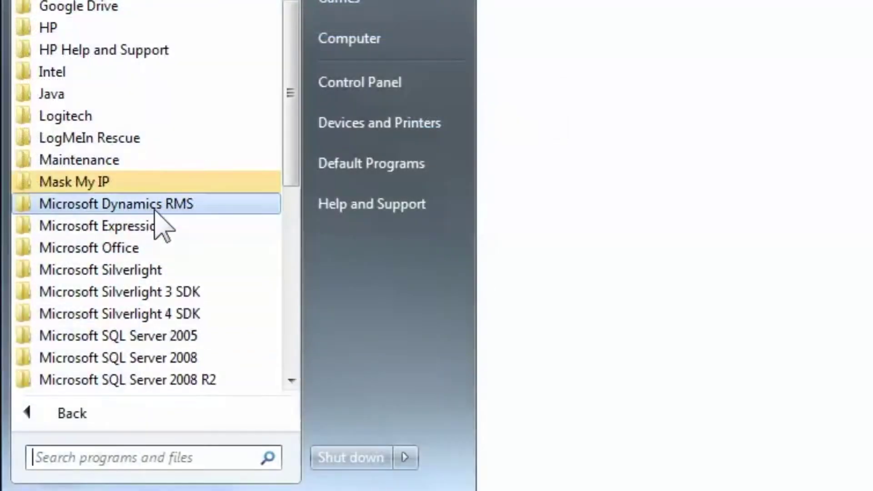
left_click(154, 204)
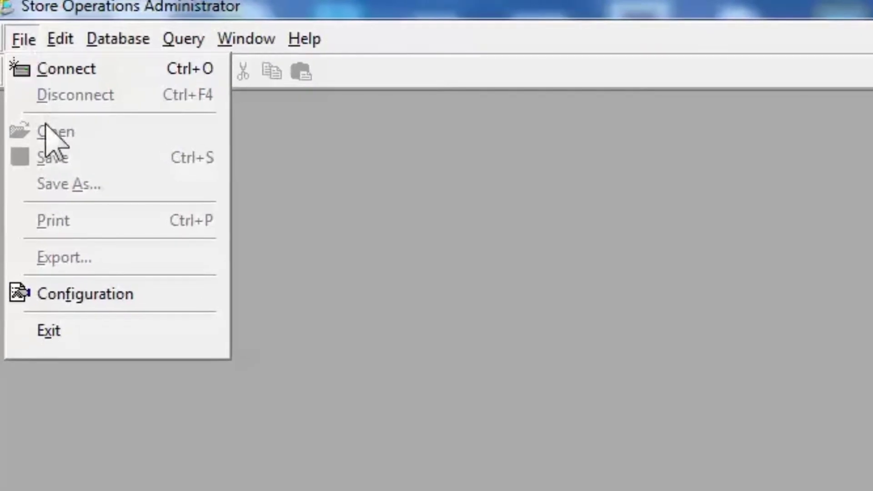
- Review the database configuration: server (local)\sqlexpress, user sa, database tadpoll
left_click(64, 275)
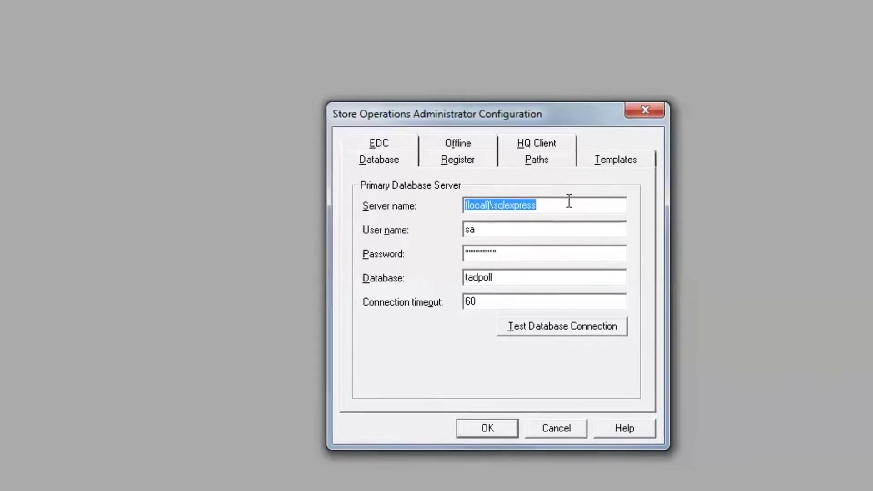
left_click(568, 200)
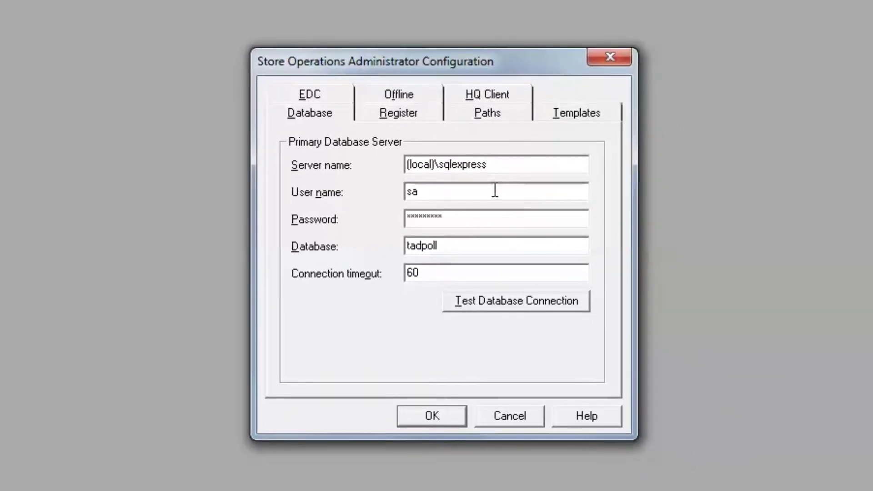
key("Tab")
key("Tab")
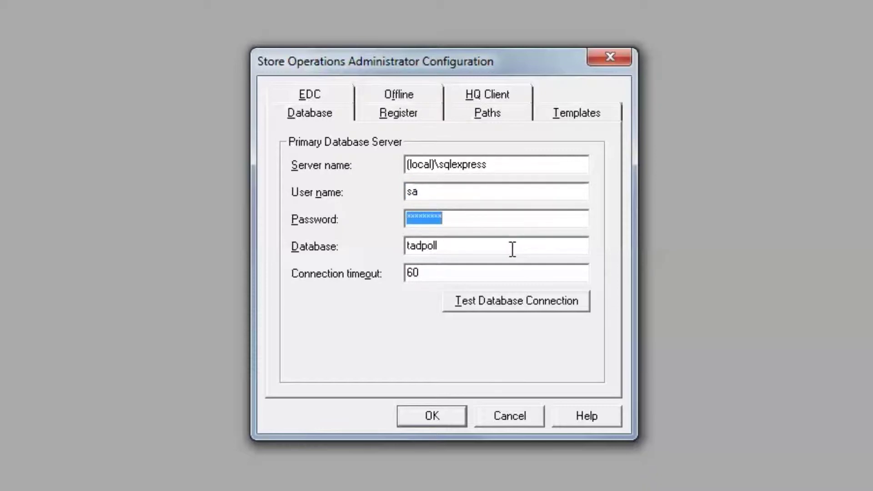
key("Tab")
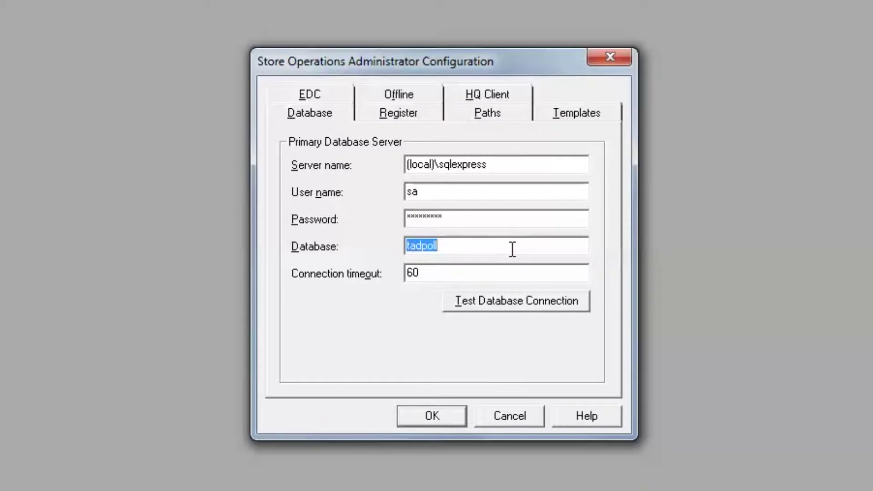
left_click(506, 218)
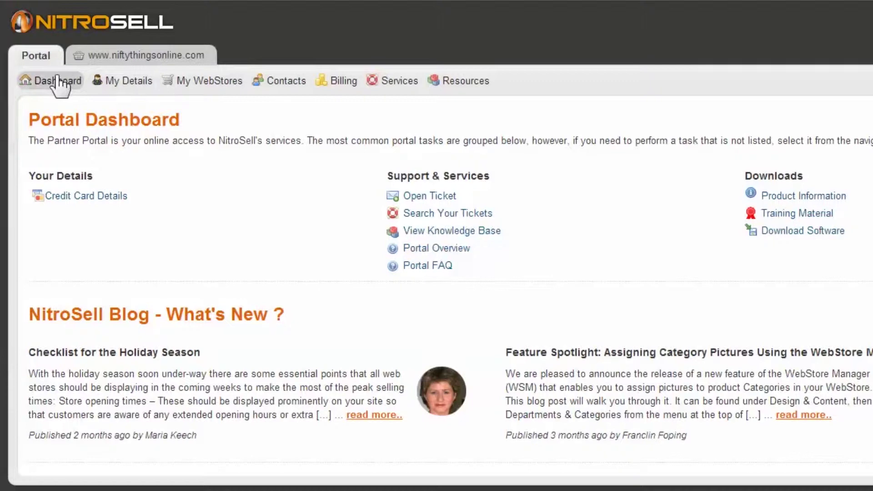
mouse_move(419, 76)
mouse_move(453, 84)
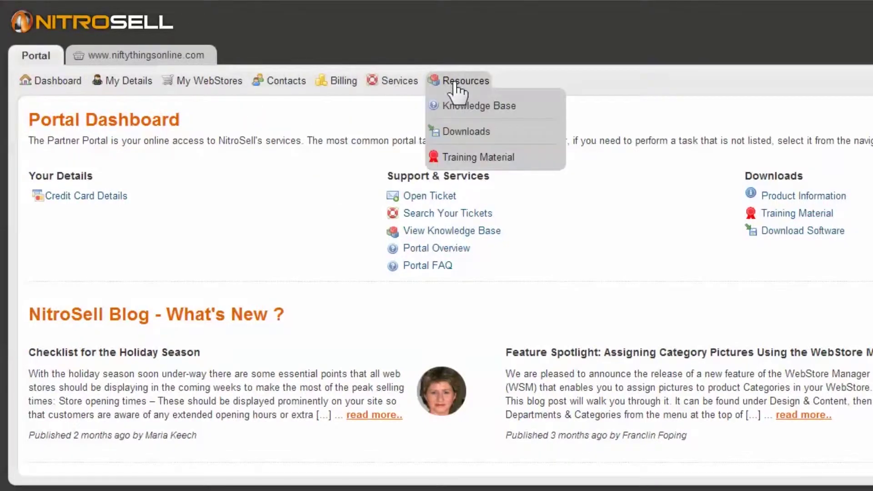
left_click(461, 133)
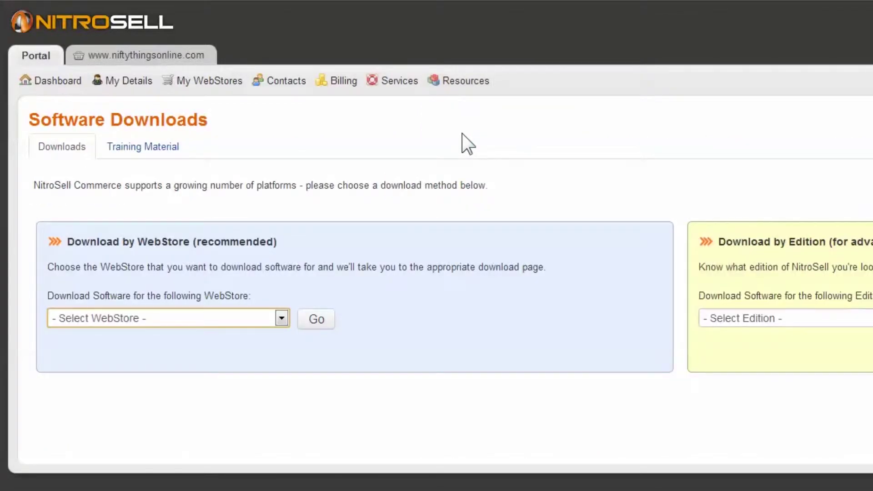
left_click_drag(292, 241, 68, 250)
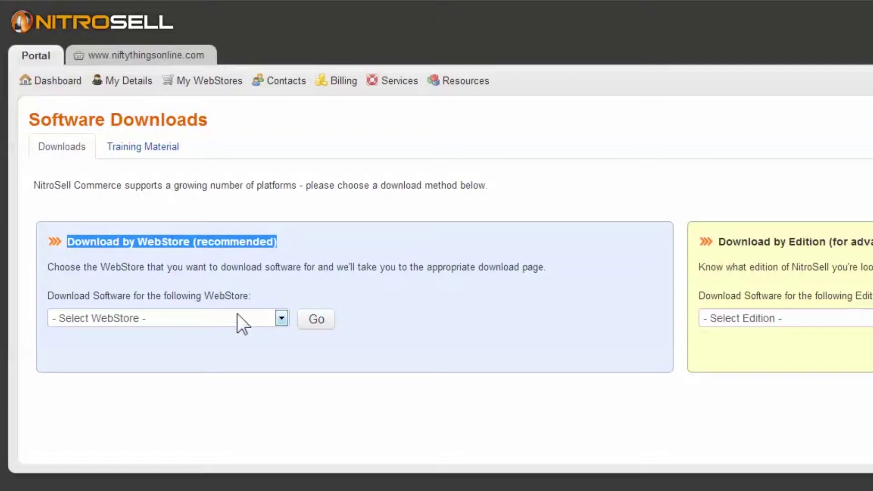
left_click(282, 318)
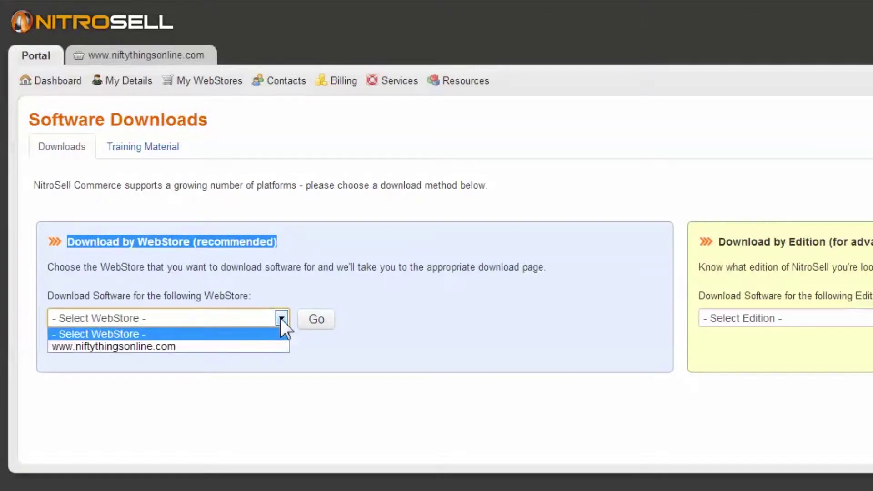
left_click(231, 347)
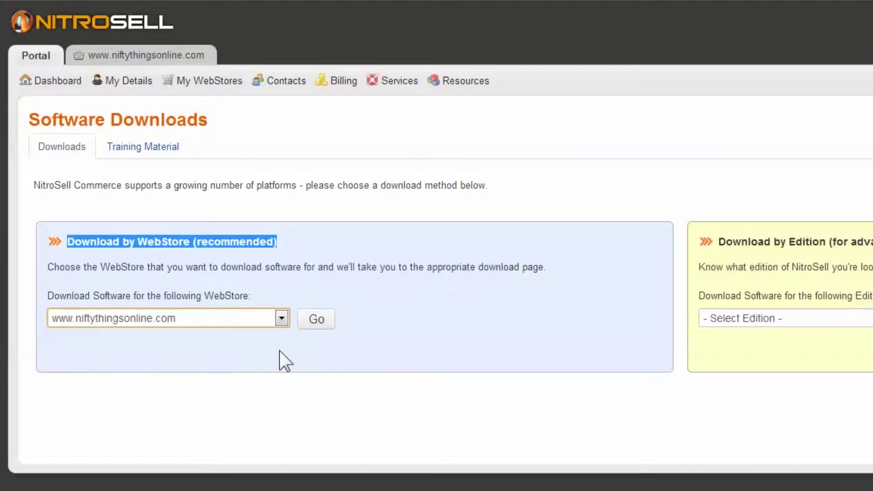
left_click(291, 349)
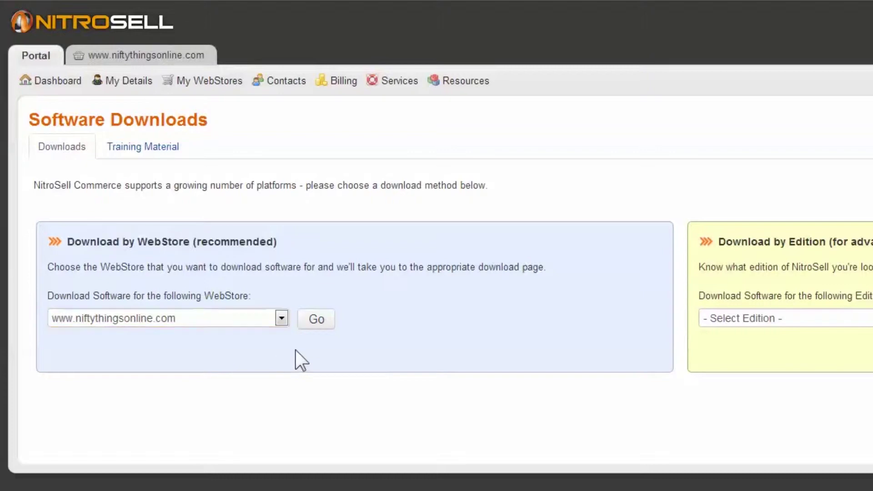
left_click(319, 320)
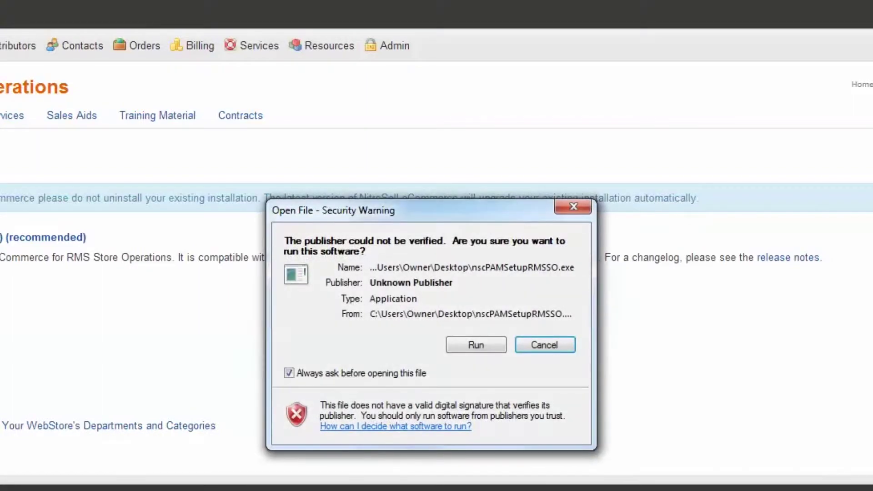
- Run the NSc PAM v2.0.0.38 installer with default settings and close it when finished
left_click(469, 345)
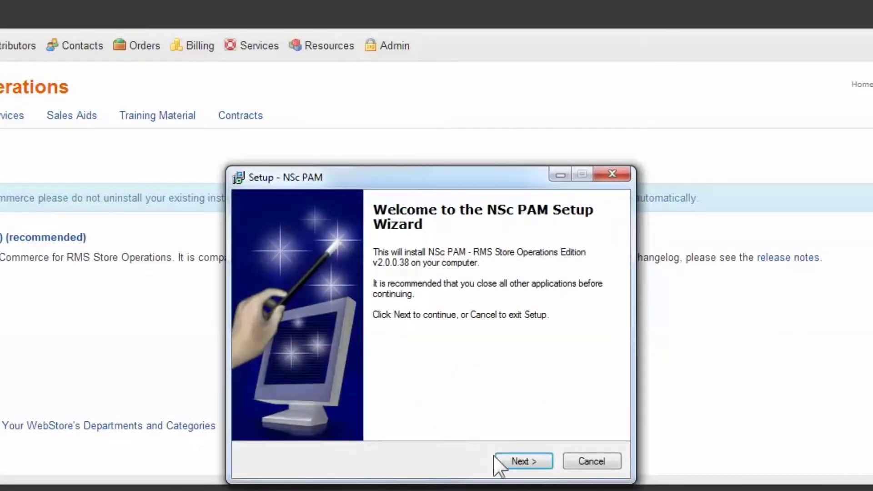
left_click(498, 460)
left_click(517, 467)
left_click(531, 460)
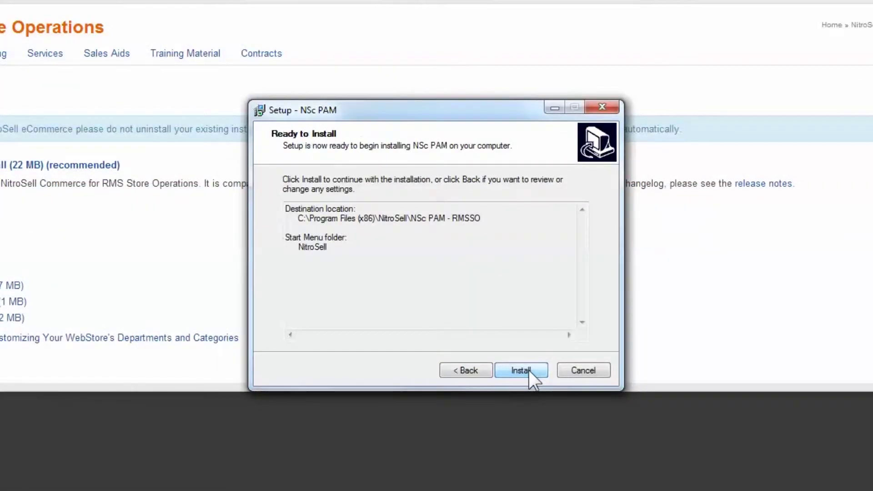
left_click(529, 370)
left_click(531, 370)
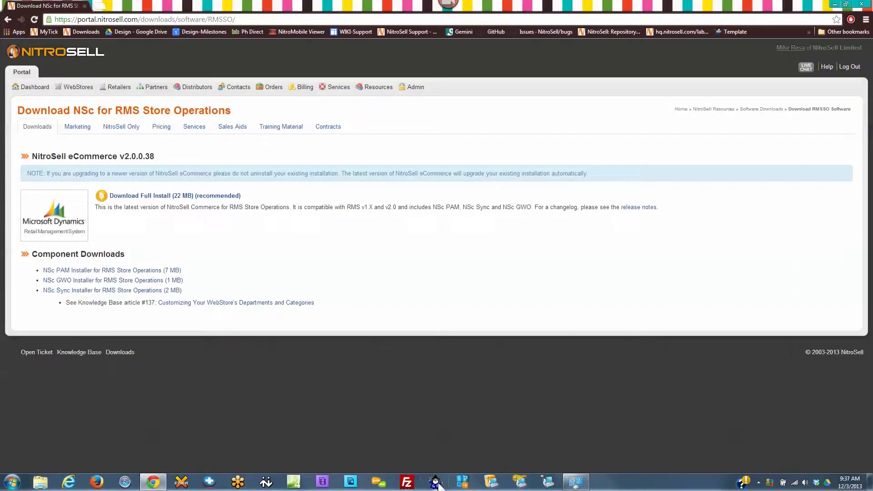
- Run NSc PAM's Configure Database wizard using SQL Server authentication as sa and selecting Tadpoll
left_click(435, 482)
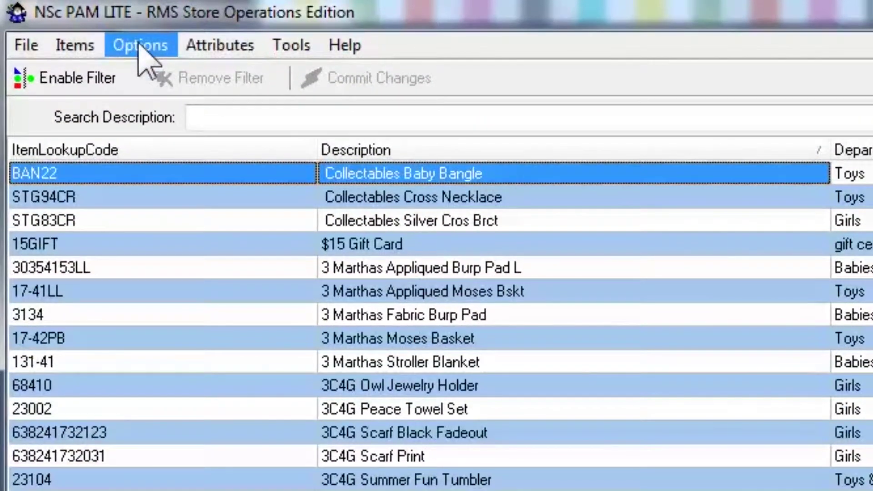
left_click(138, 44)
left_click(144, 73)
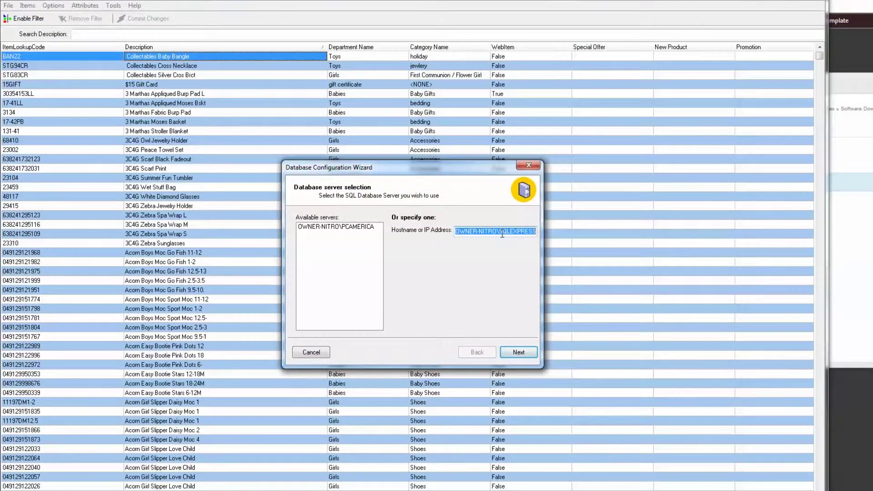
left_click(520, 352)
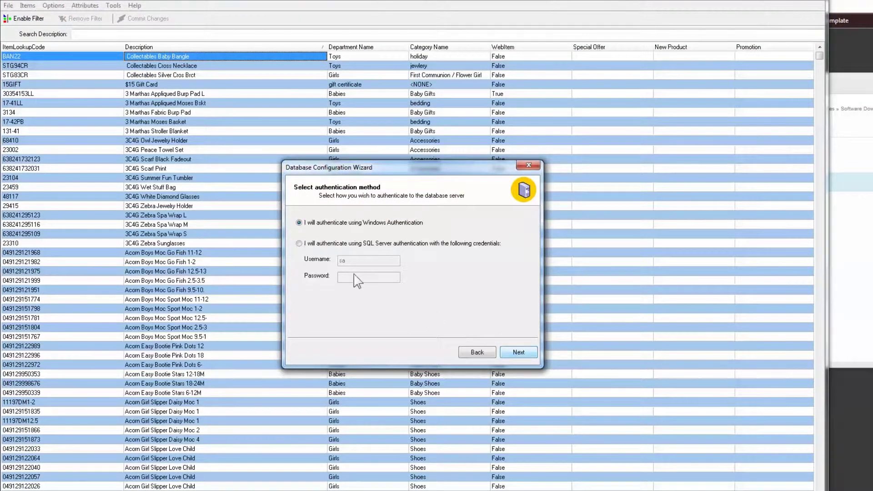
left_click(298, 244)
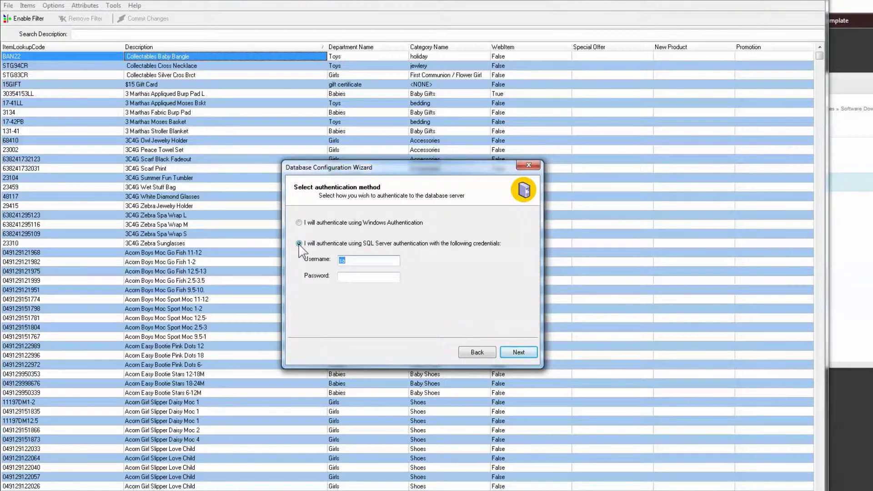
left_click(347, 280)
left_click(518, 352)
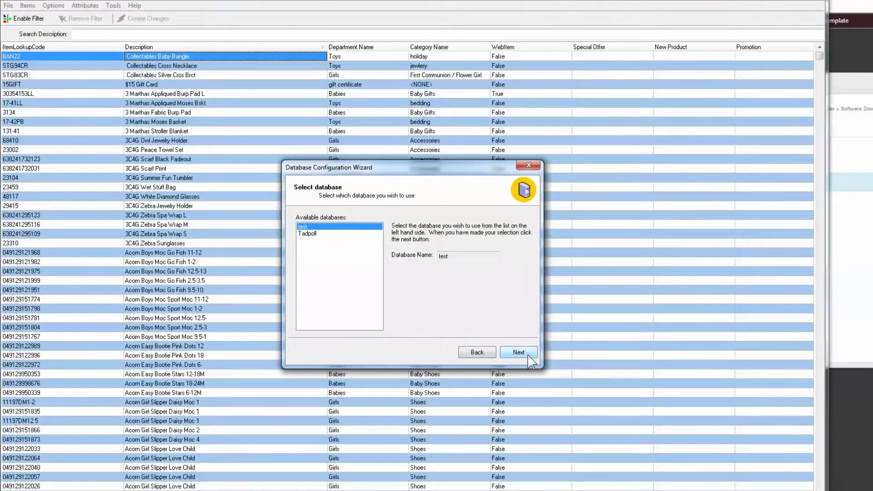
left_click(318, 233)
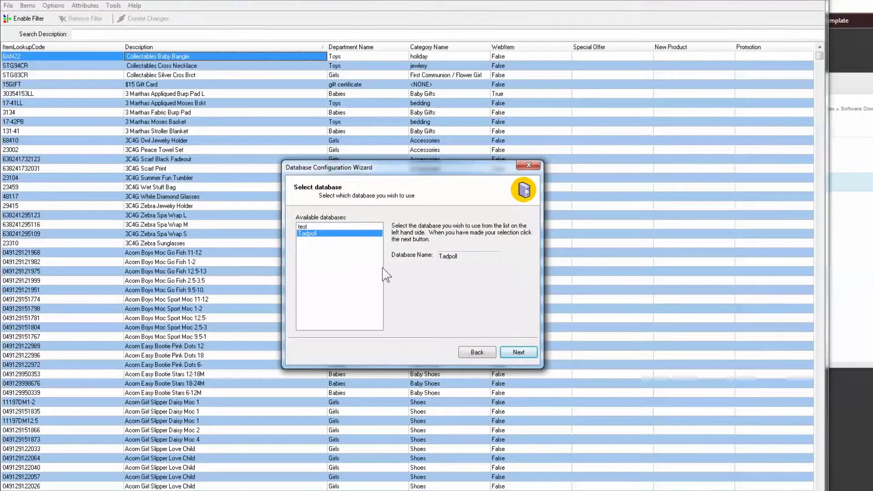
left_click(523, 354)
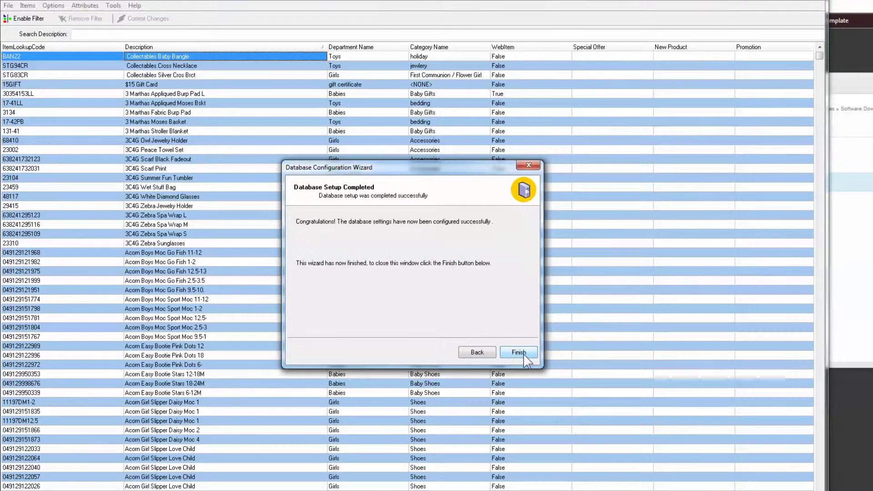
left_click(523, 354)
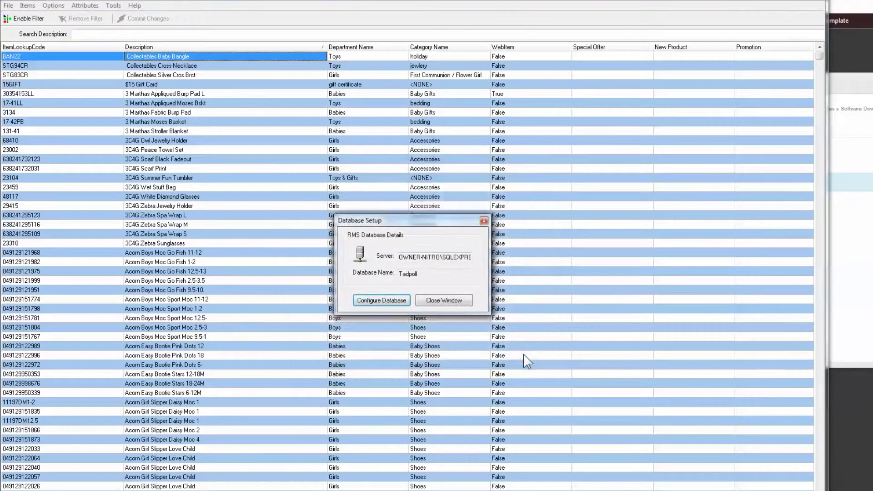
- Install NSc Sync to the default NitroSell folder with a desktop icon
left_click(457, 301)
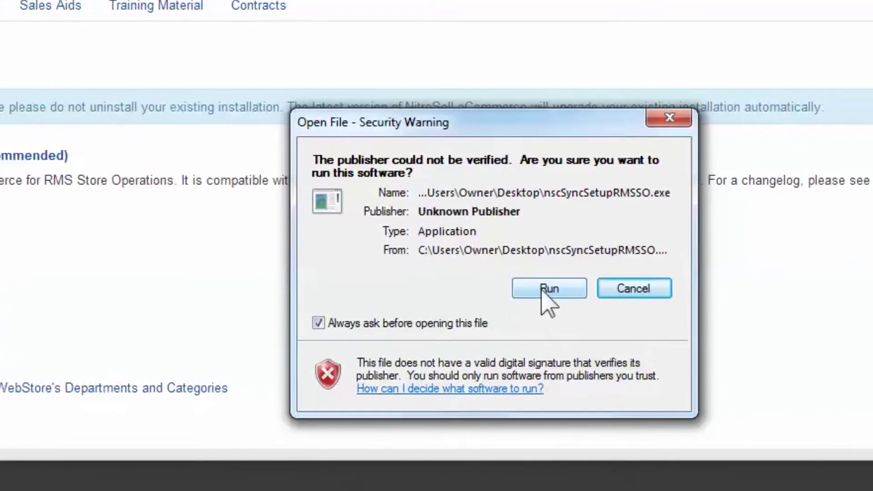
left_click(545, 291)
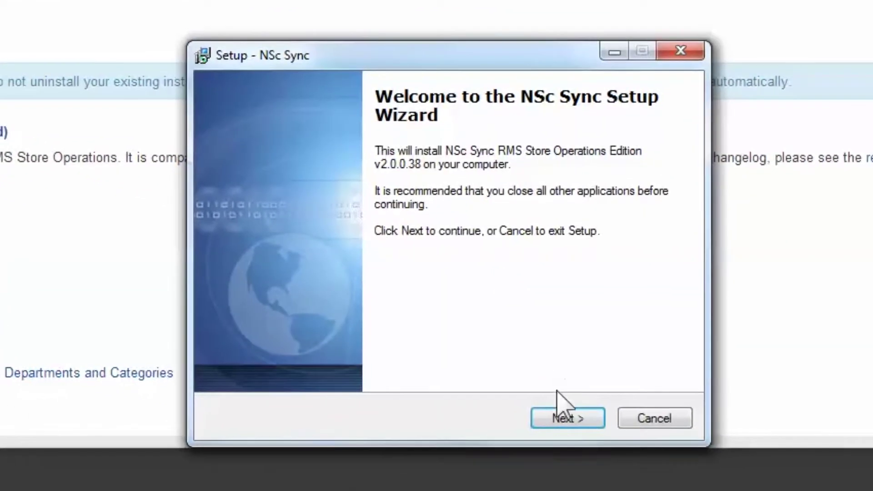
left_click(567, 418)
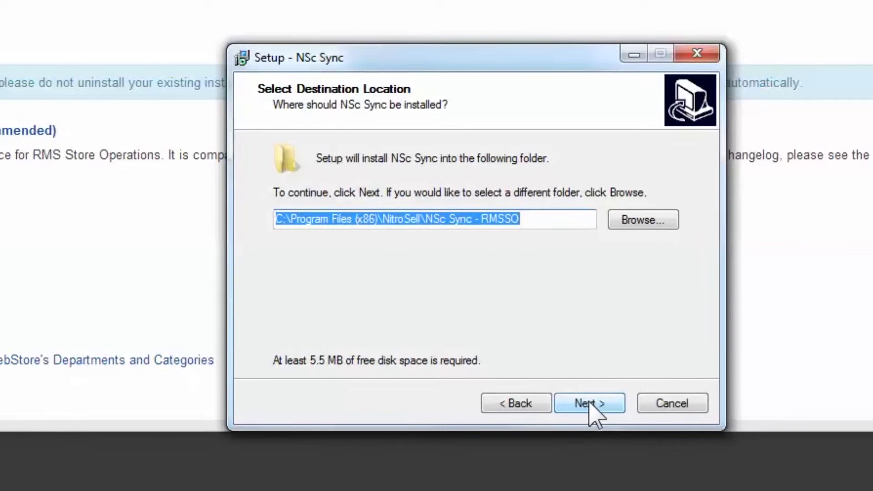
left_click(589, 403)
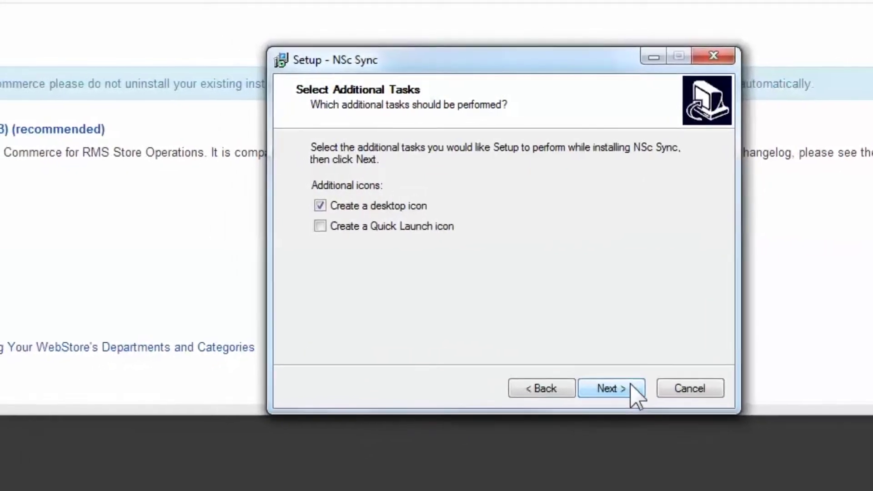
left_click(631, 387)
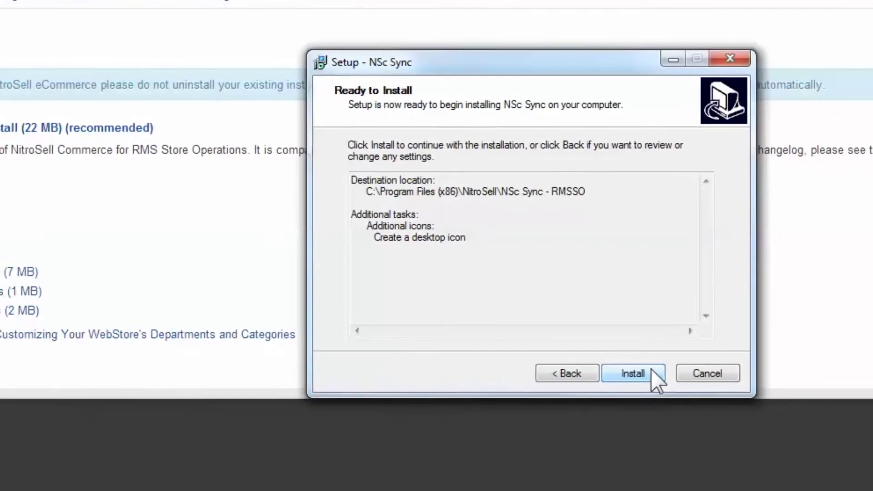
left_click(649, 370)
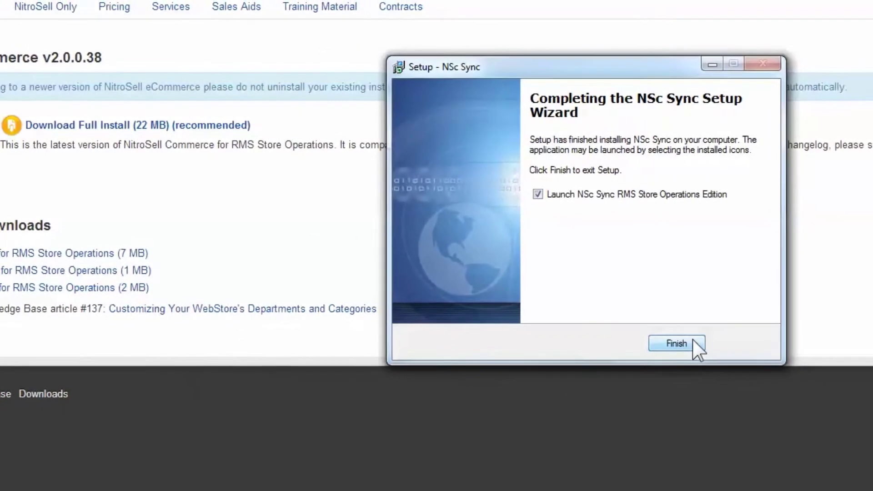
- Launch NSc Sync and point its database at Tadpoll on (local)\sqlexpress using SQL Server authentication
left_click(692, 341)
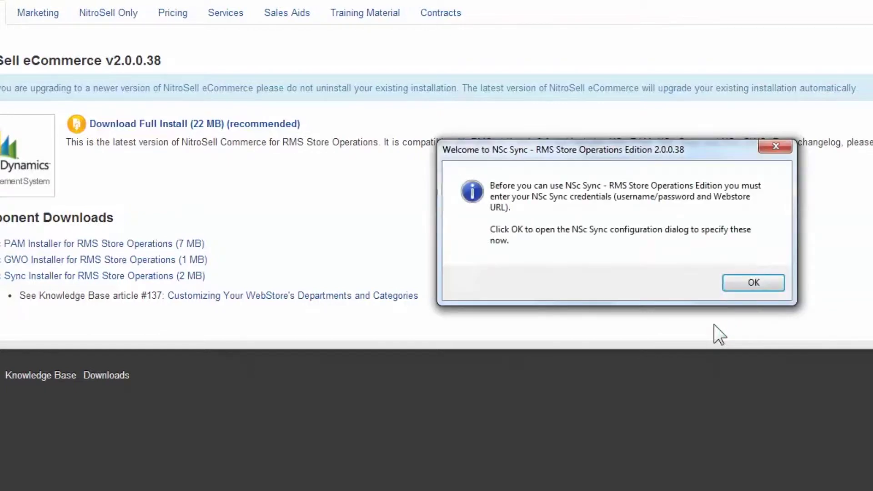
left_click(754, 283)
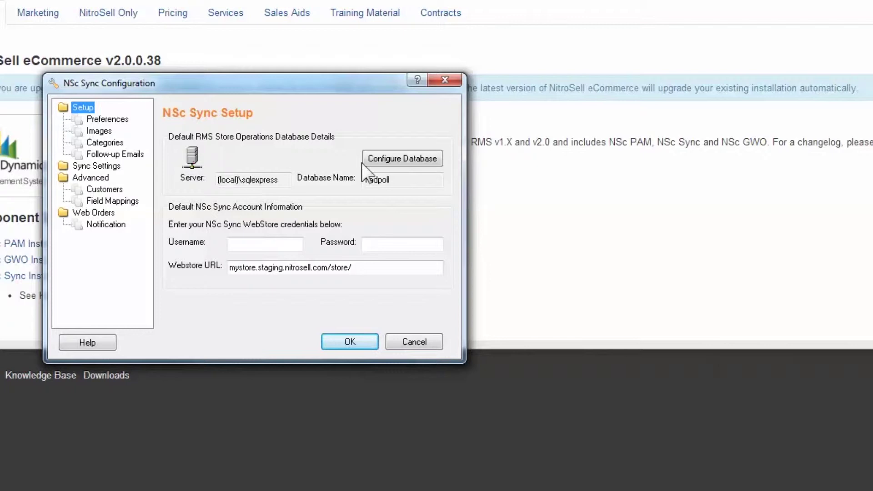
left_click(409, 160)
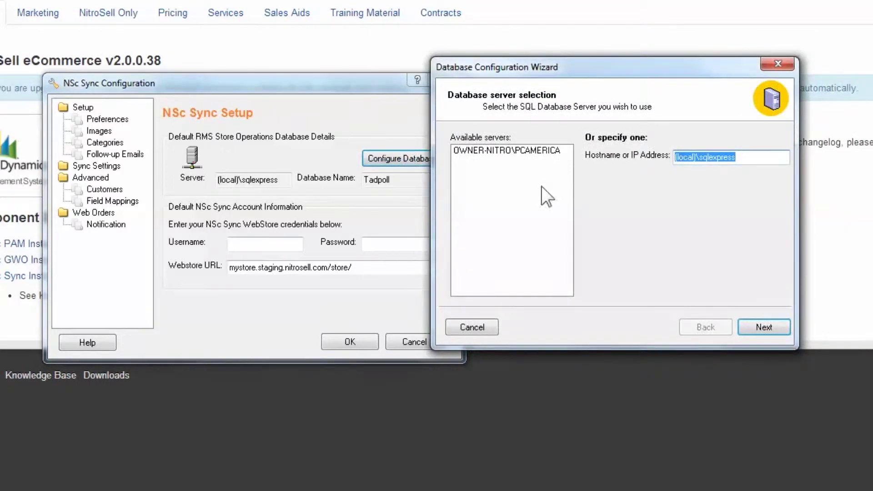
left_click(762, 157)
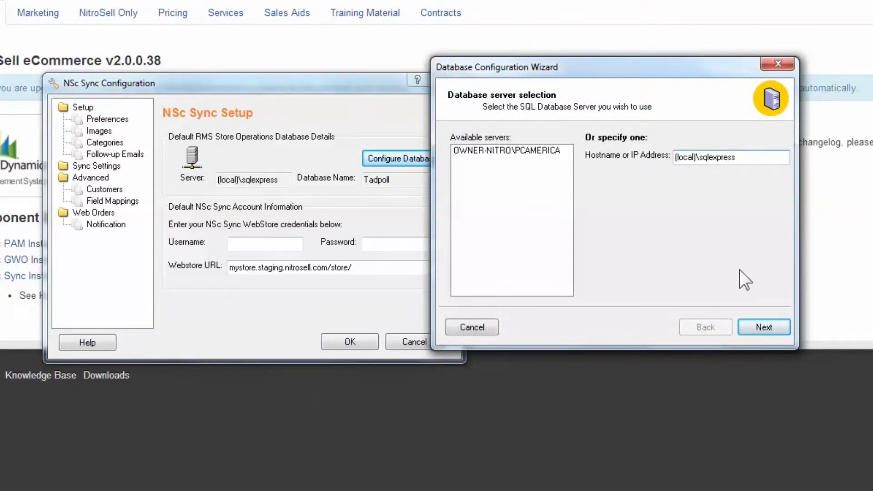
left_click(761, 326)
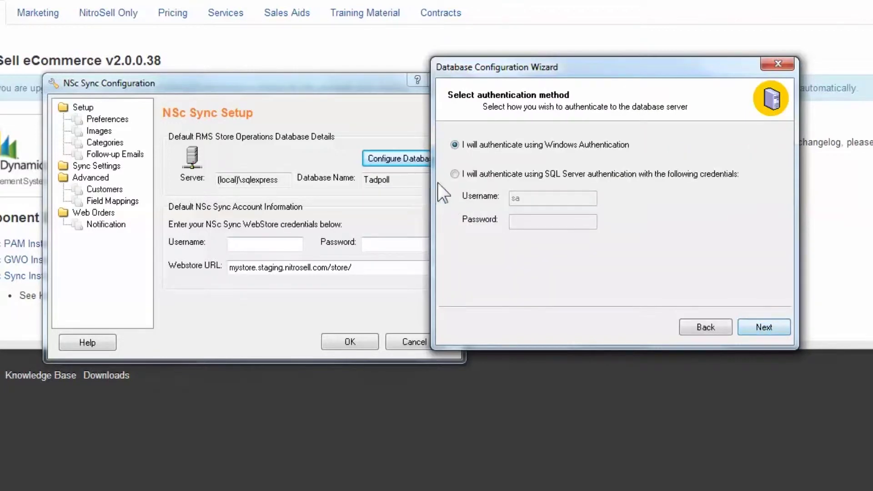
left_click(454, 173)
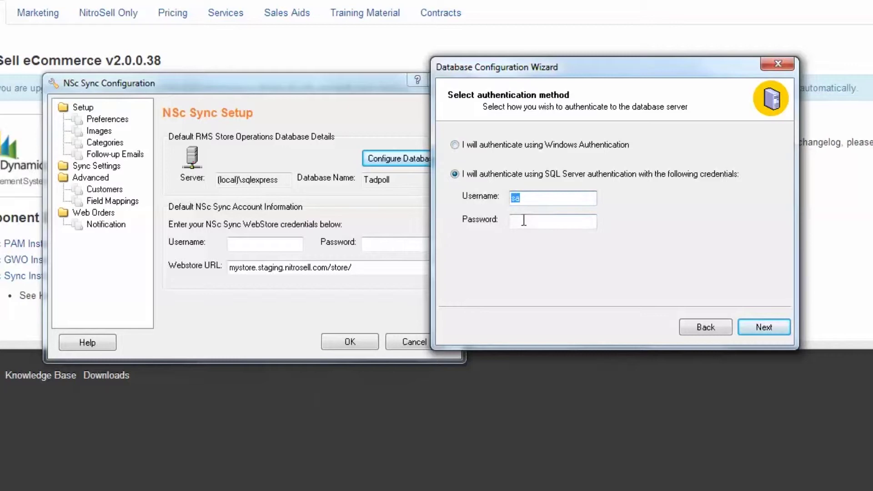
left_click(758, 325)
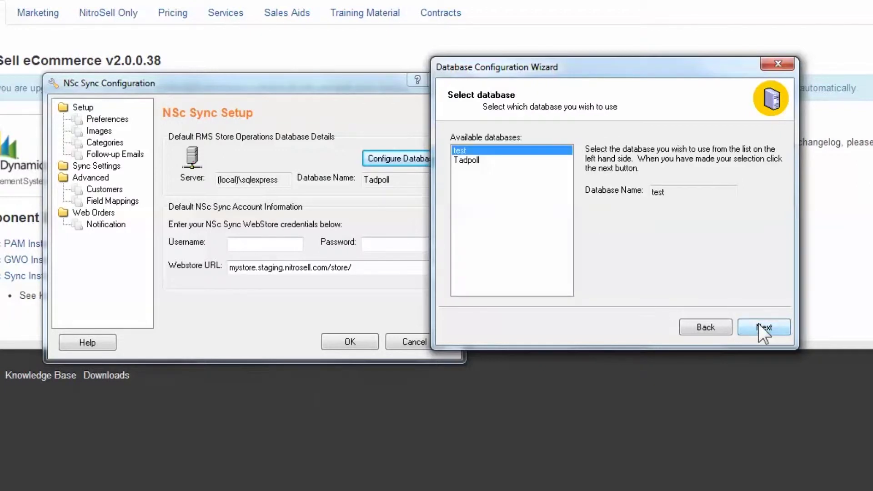
left_click(470, 161)
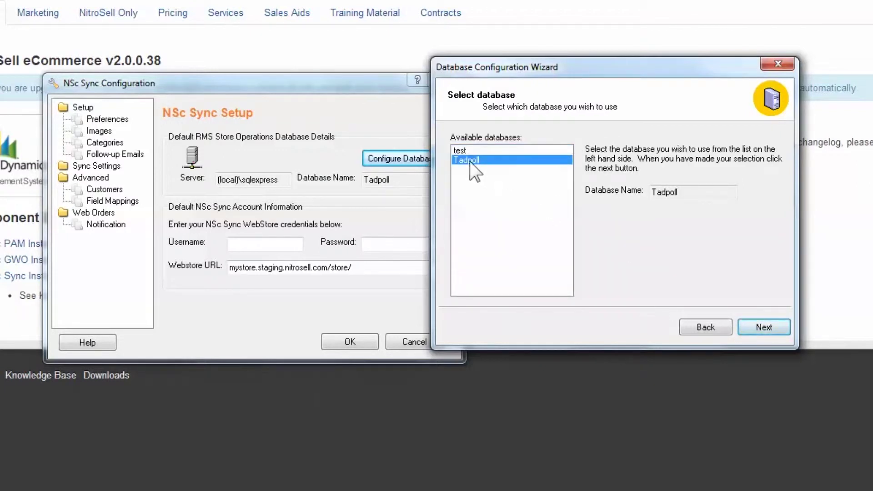
left_click(750, 327)
left_click(763, 327)
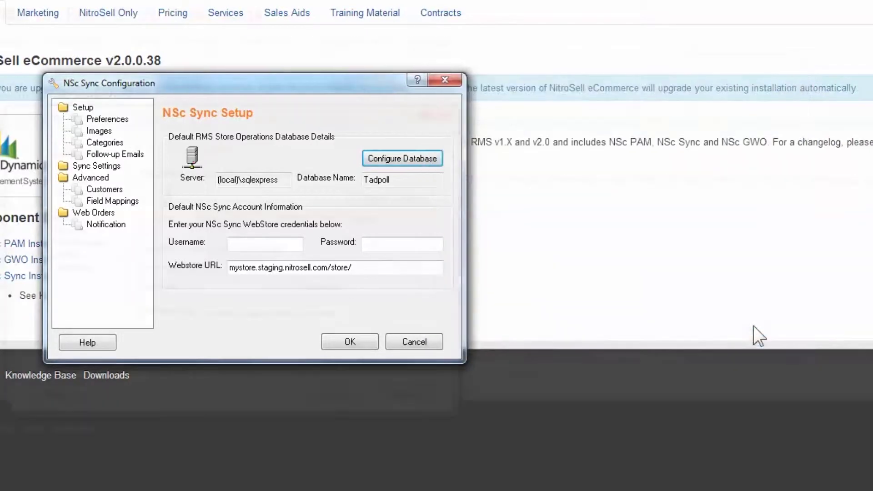
- Copy the new webstore URL from the email into NSc Sync's Webstore URL field
left_click(279, 248)
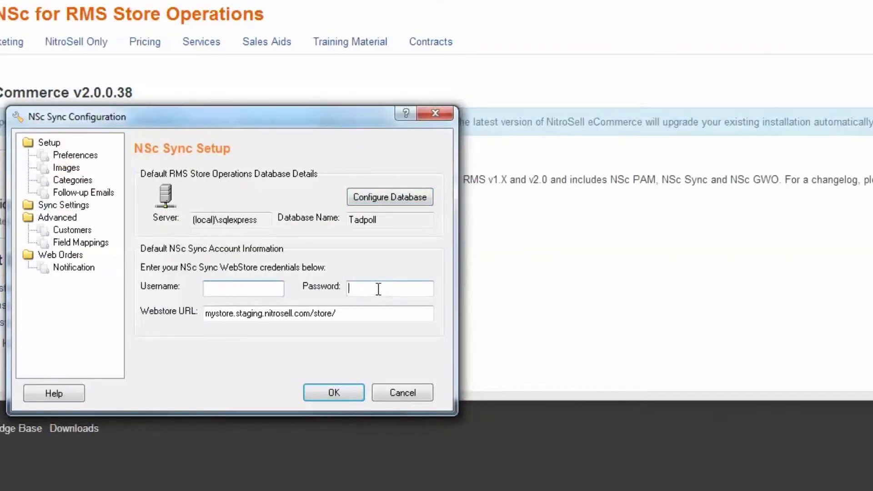
left_click_drag(353, 317, 195, 314)
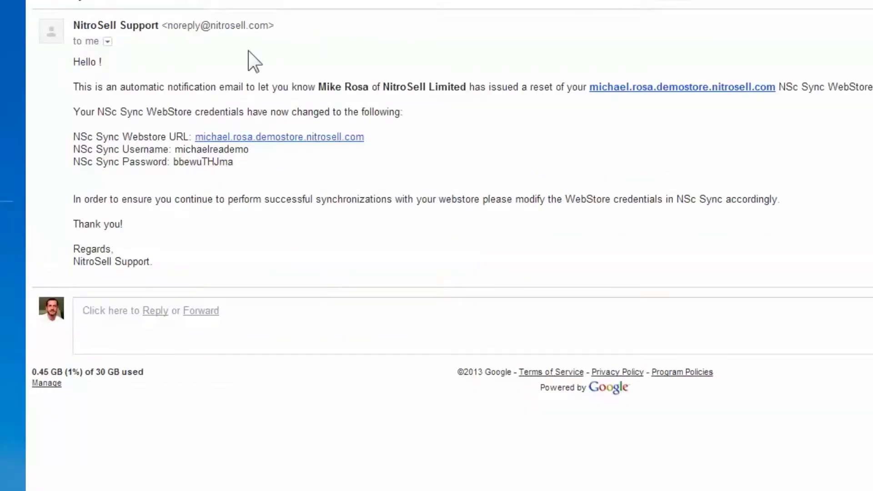
left_click_drag(375, 136, 199, 138)
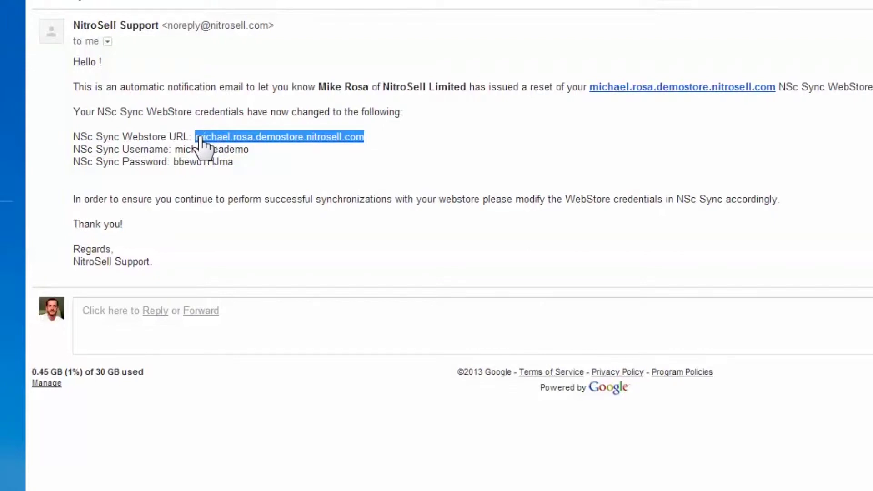
right_click(203, 138)
left_click(235, 237)
key("alt+Tab")
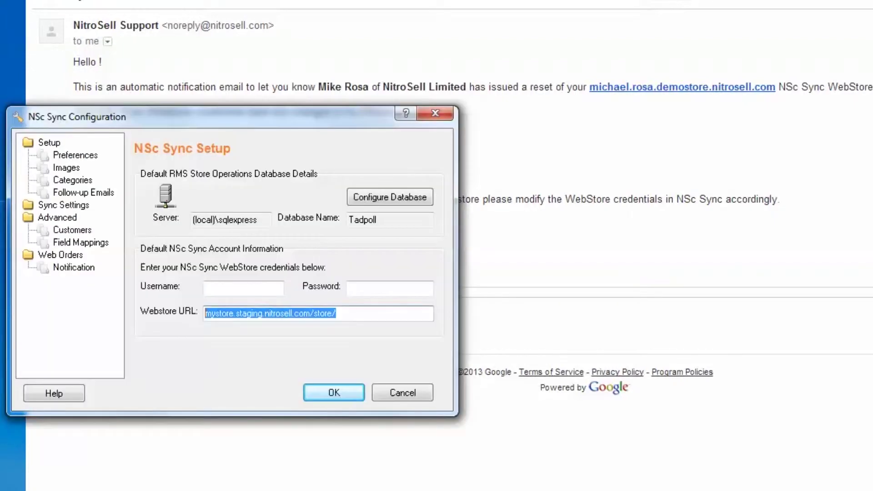
right_click(290, 314)
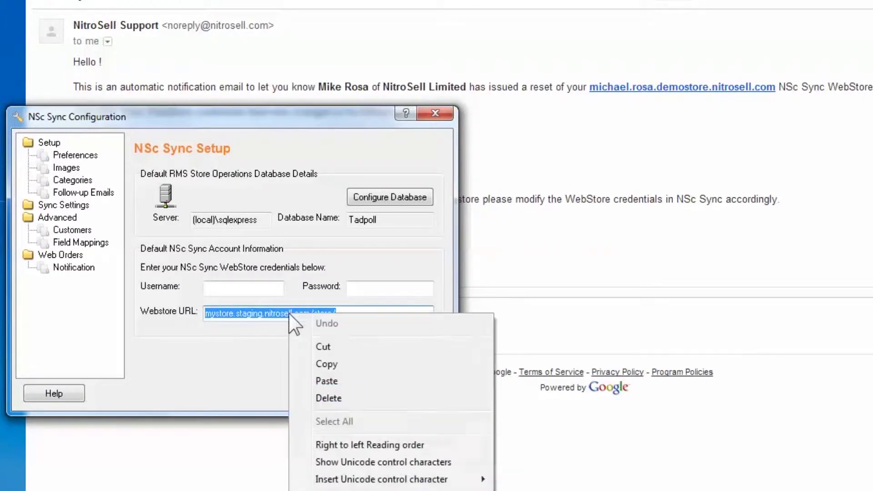
left_click(335, 384)
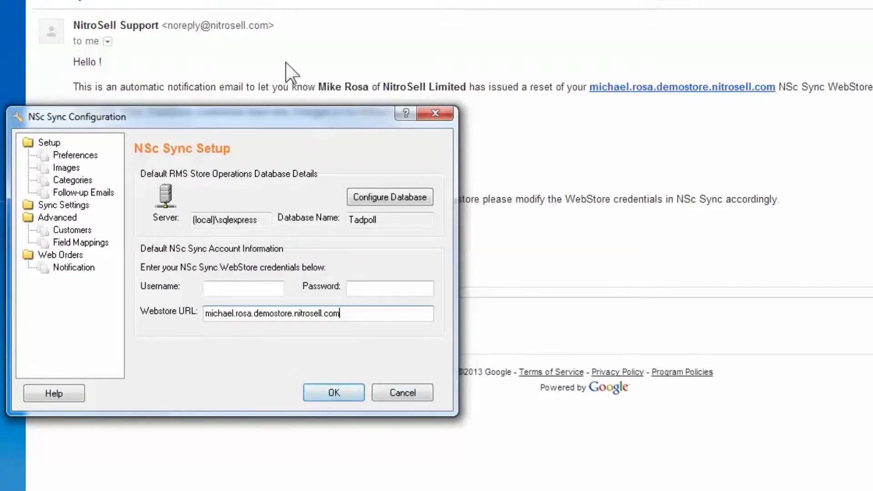
- Copy the new username from the email into NSc Sync's Username field
key("alt+Tab")
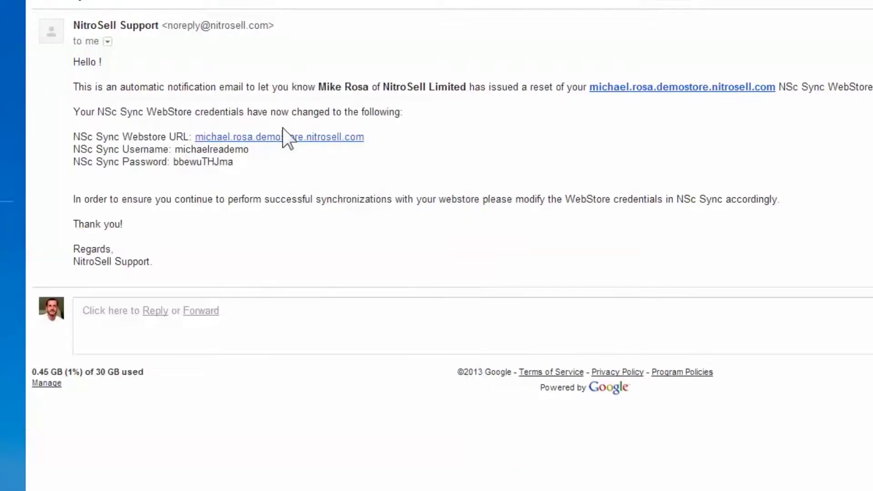
double_click(211, 151)
right_click(211, 151)
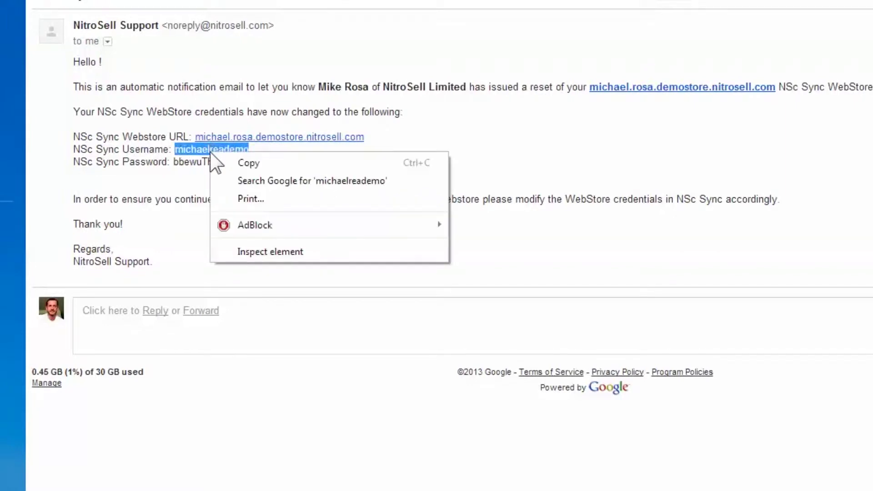
left_click(234, 163)
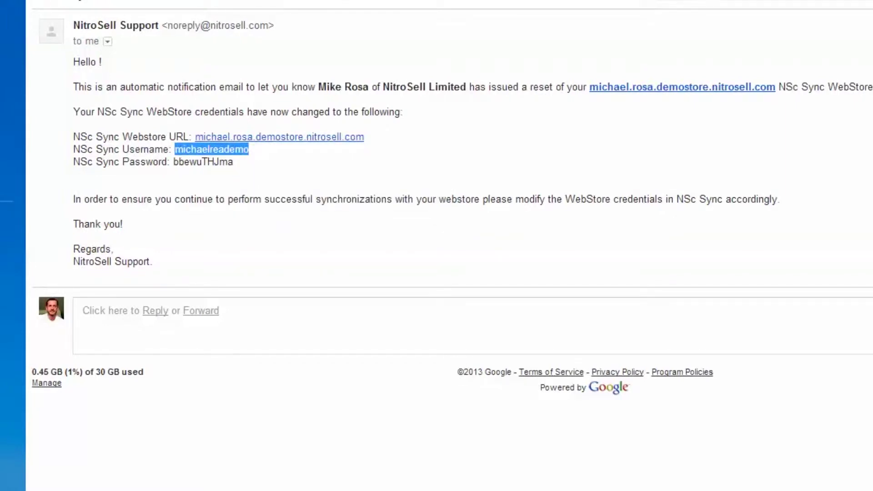
key("alt+Tab")
right_click(250, 287)
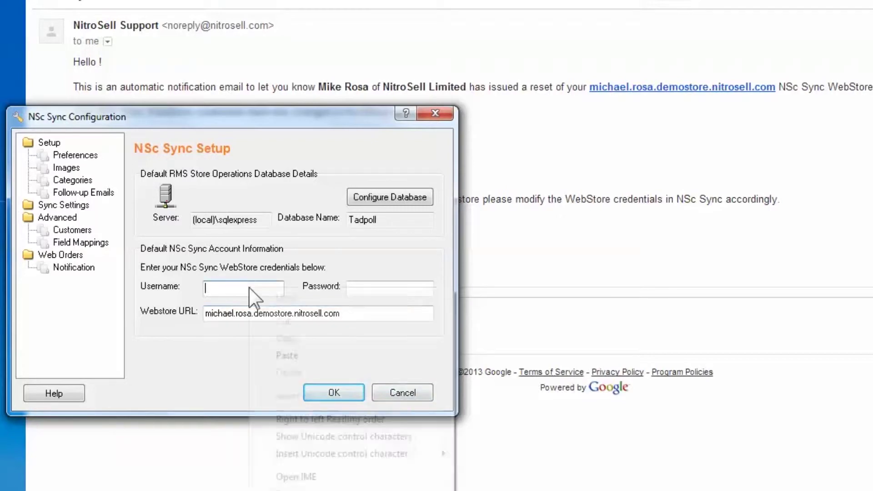
left_click(286, 355)
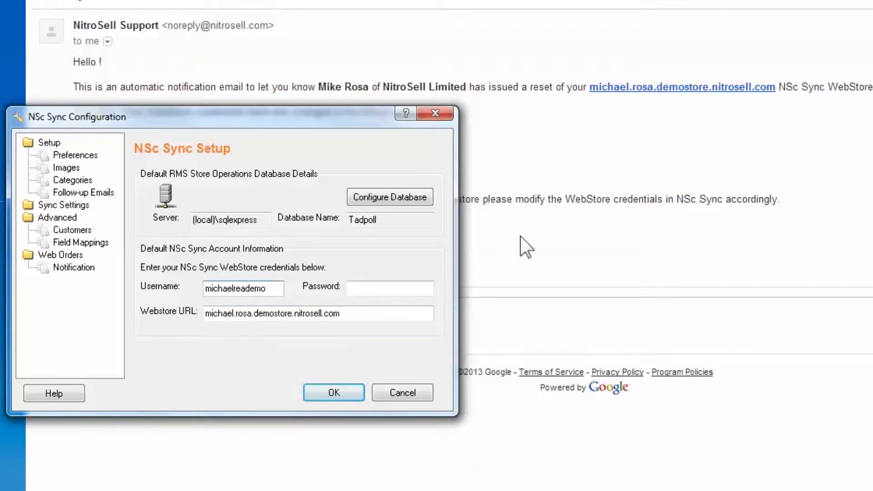
- Copy the new password from the email into NSc Sync's Password field
key("alt+Tab")
double_click(195, 163)
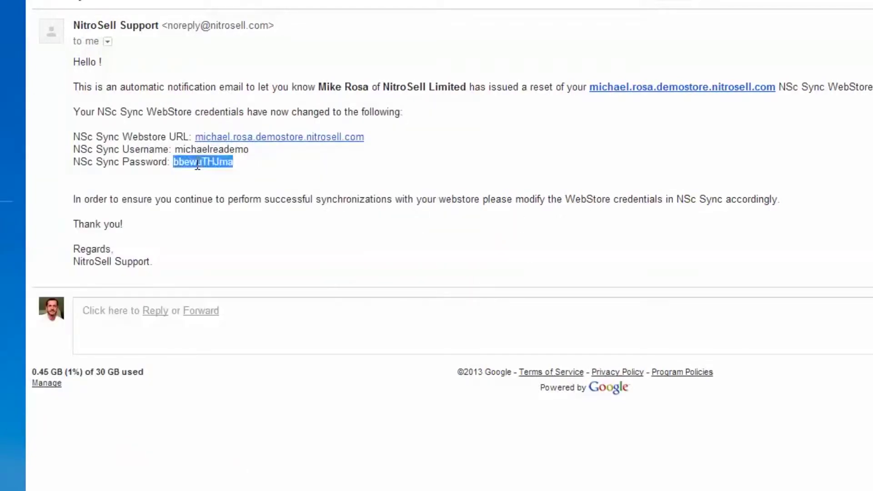
right_click(195, 163)
left_click(211, 170)
key("alt+Tab")
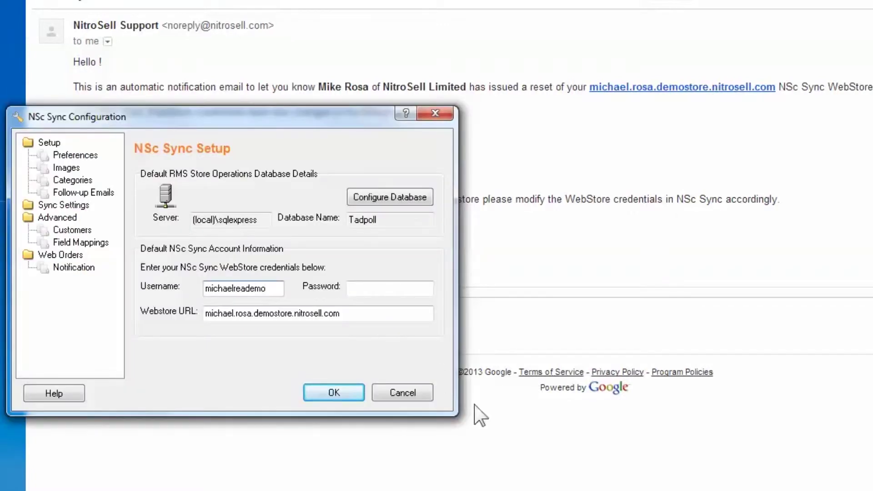
left_click(376, 288)
right_click(374, 288)
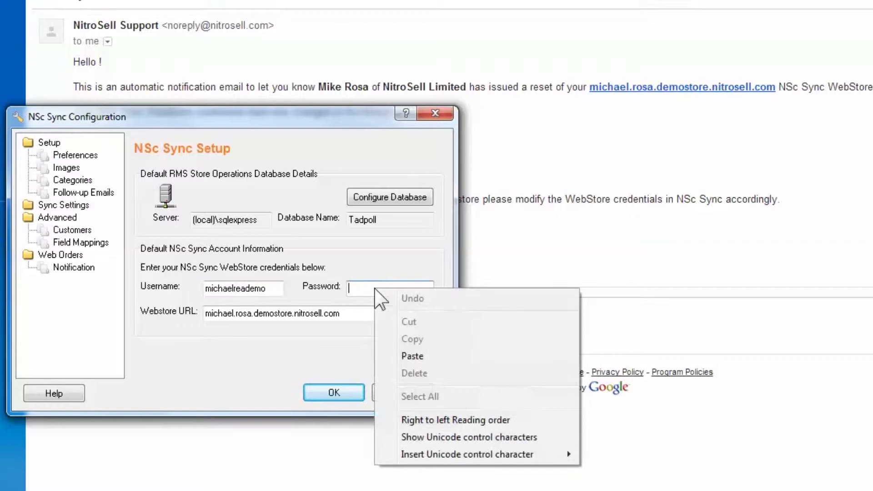
left_click(408, 355)
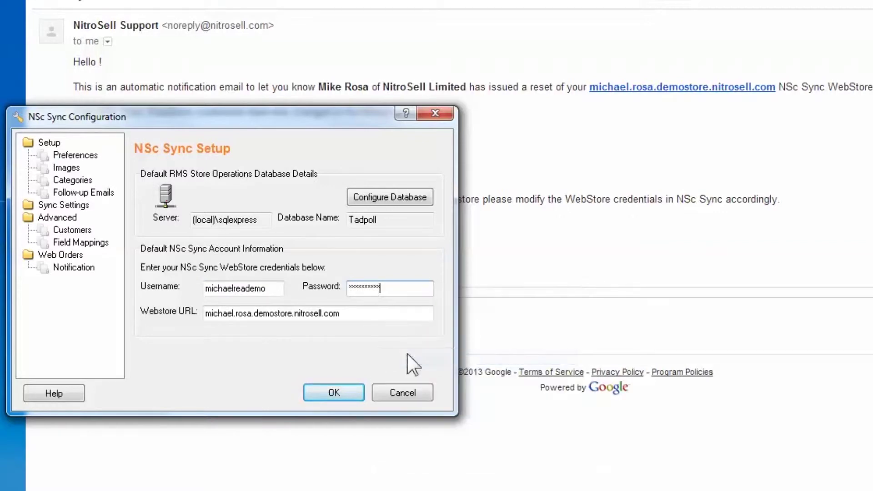
- Save the credentials, synchronize the WebStore in NSc Sync, then quit Store Operations POS
left_click(356, 391)
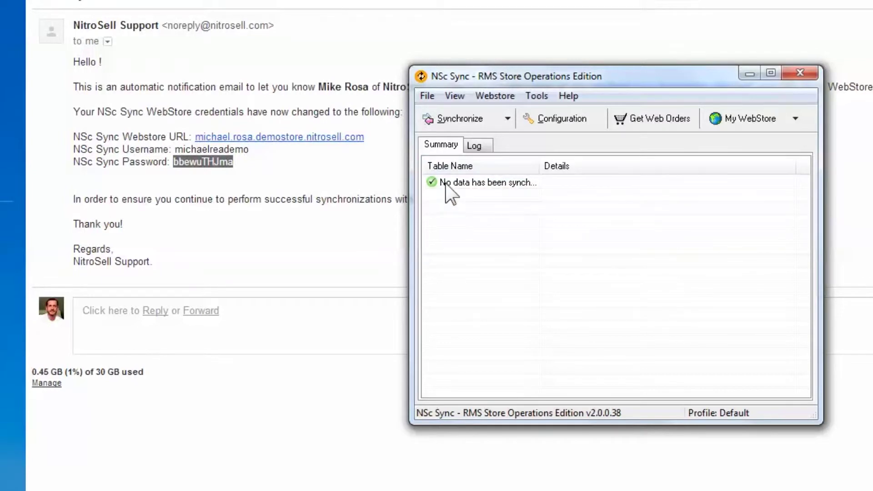
left_click(467, 121)
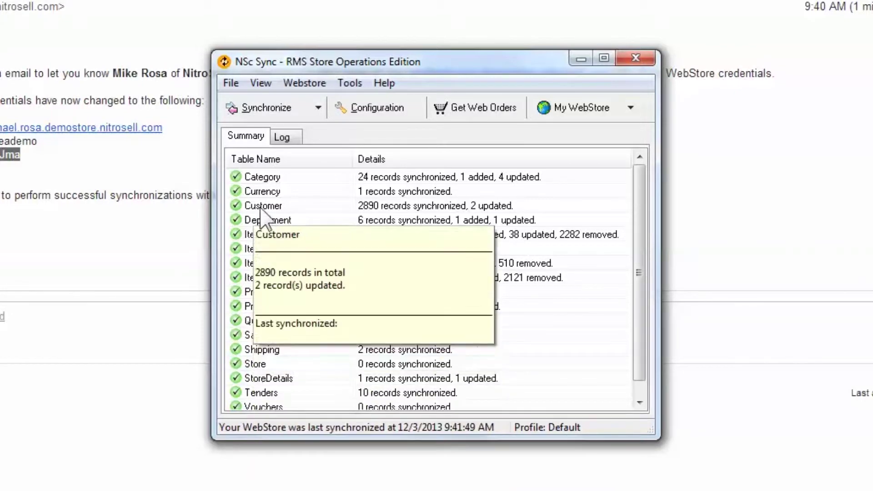
mouse_move(265, 237)
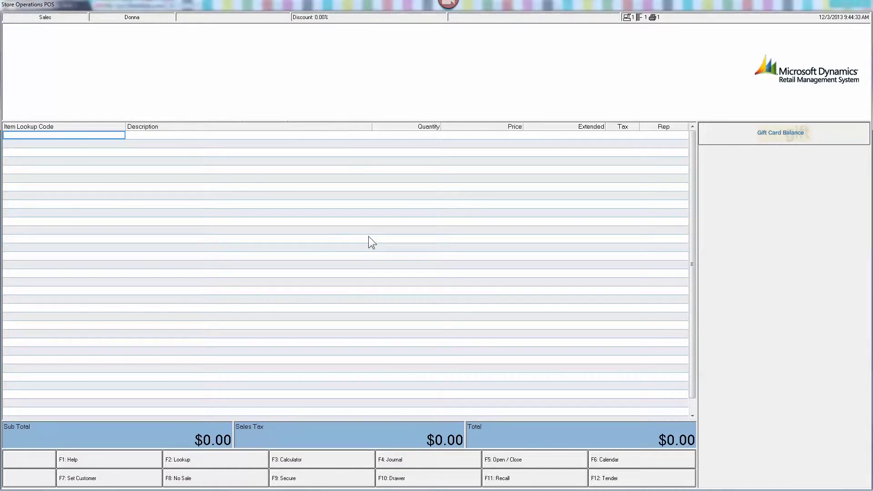
key("Escape")
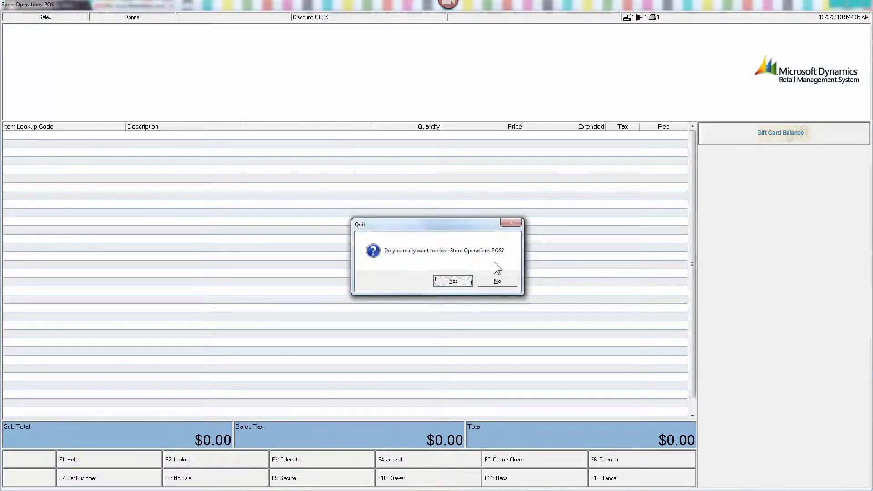
left_click(453, 281)
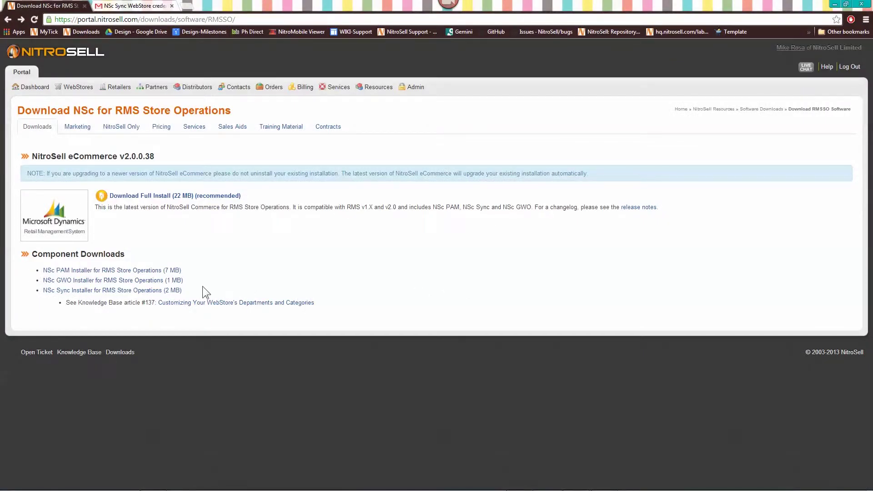
- Download the NSc GWO Installer for RMS Store Operations (nscGWOSetupRMSSO.exe)
left_click(112, 285)
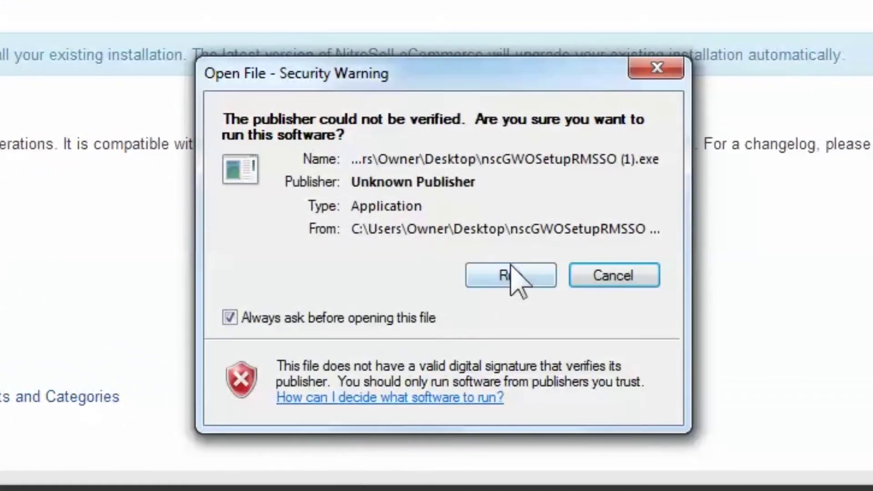
- Run the NSc GWO installer through to Finish, then log back into the POS with the user ID
left_click(510, 277)
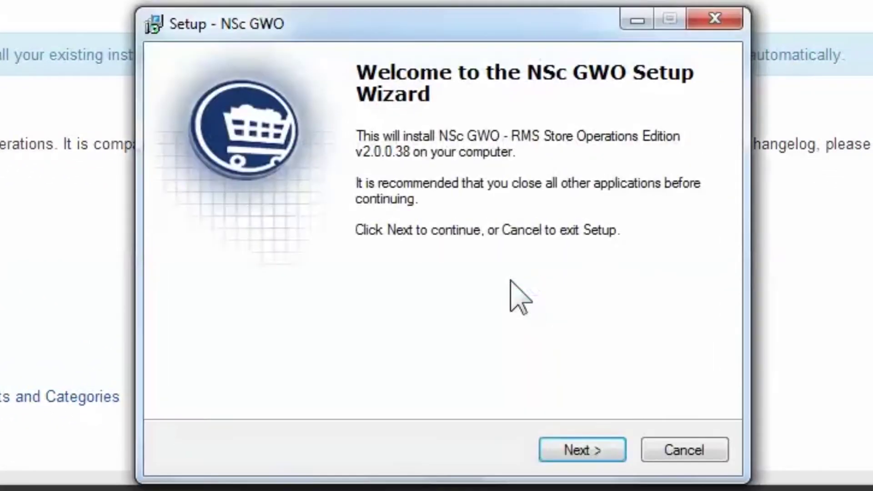
left_click(598, 450)
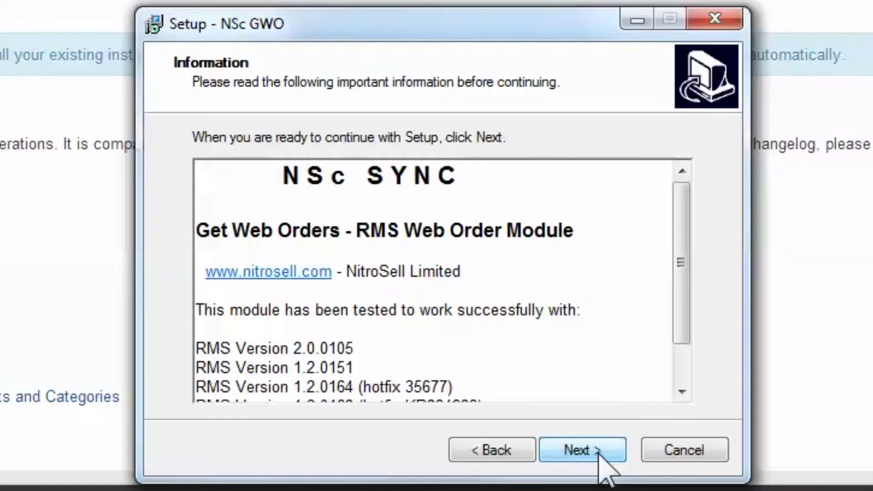
left_click(597, 450)
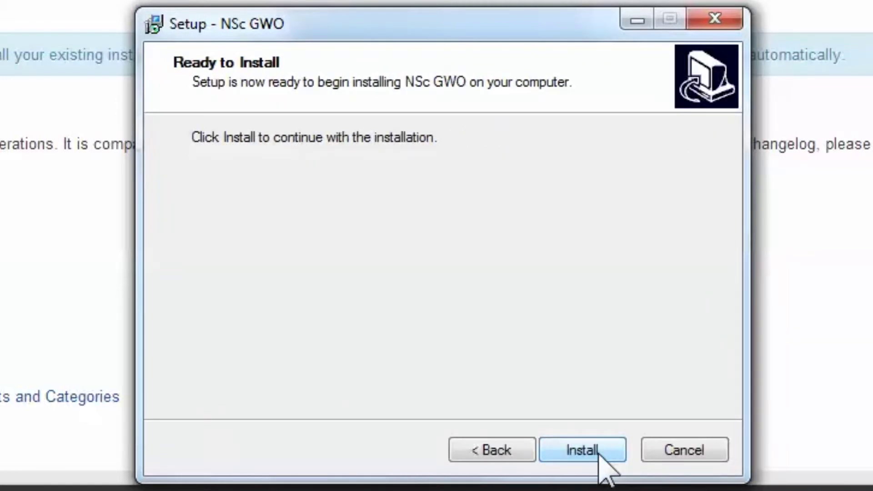
left_click(598, 450)
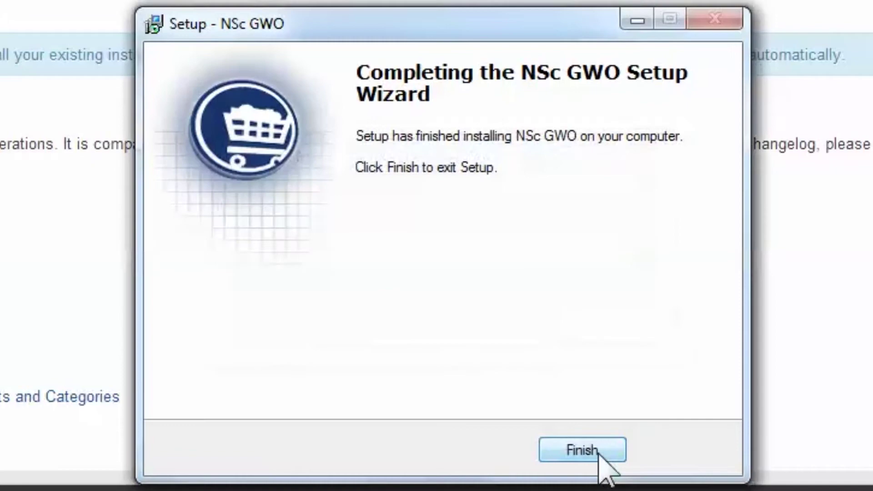
left_click(599, 450)
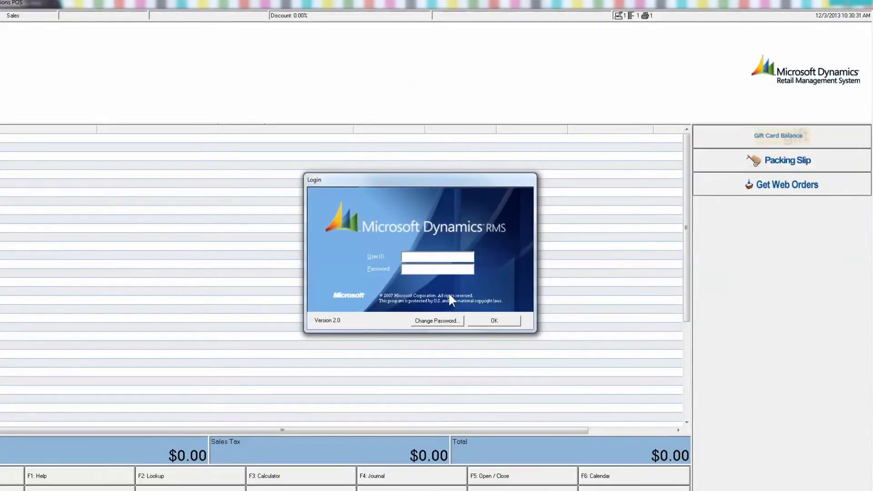
type("1")
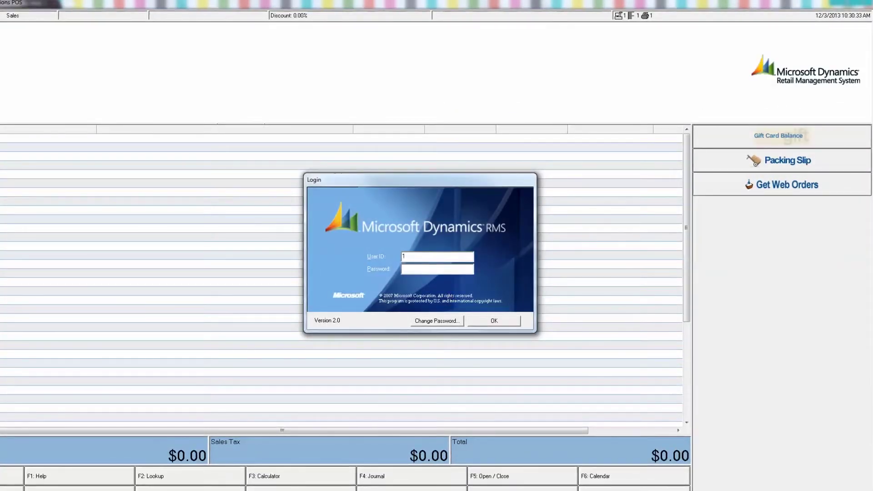
key("Return")
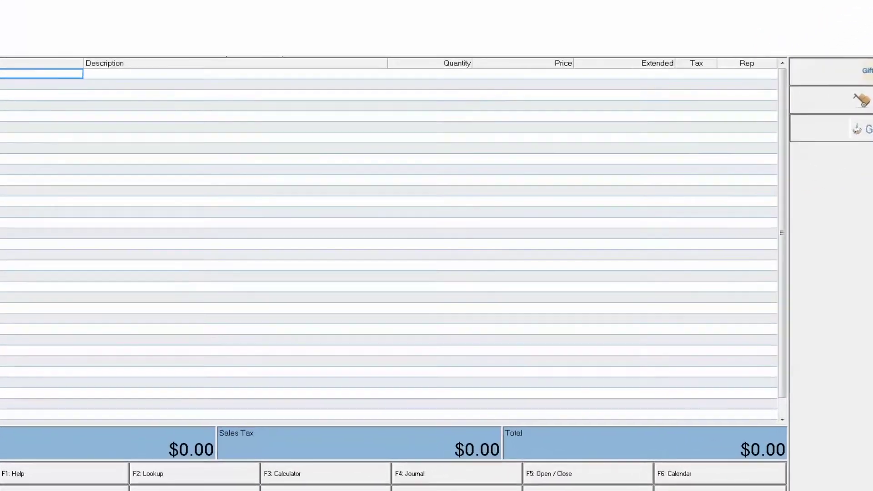
- Open Database Configuration from the Options menu of the Get Web Orders window
left_click(795, 189)
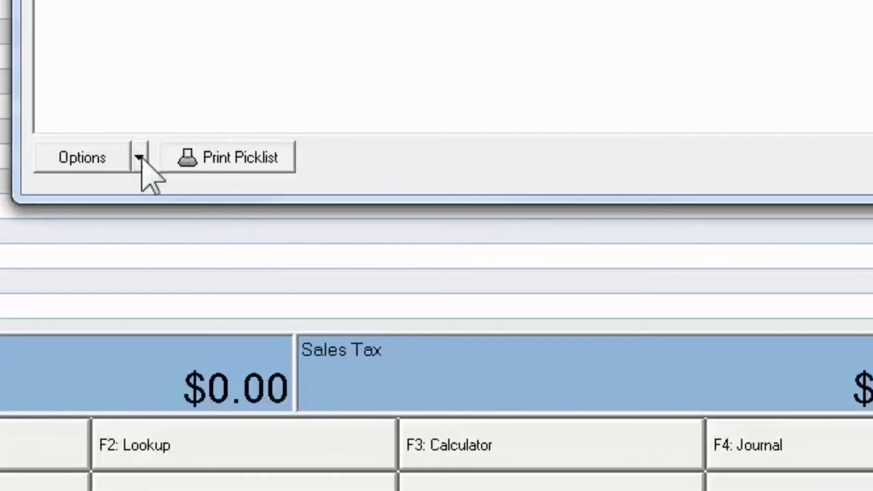
left_click(141, 164)
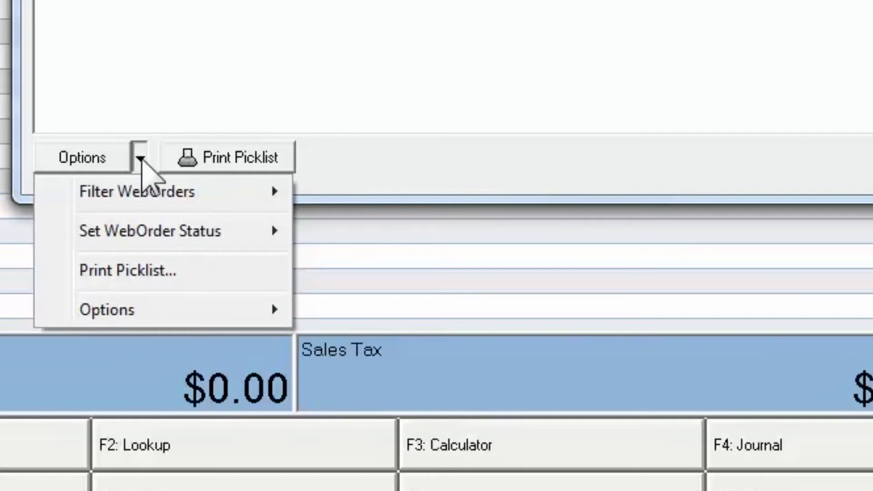
mouse_move(140, 309)
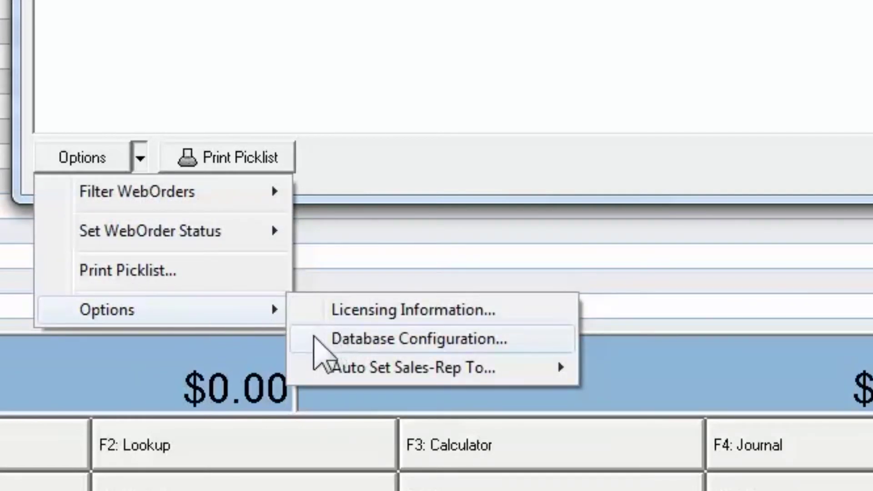
left_click(318, 339)
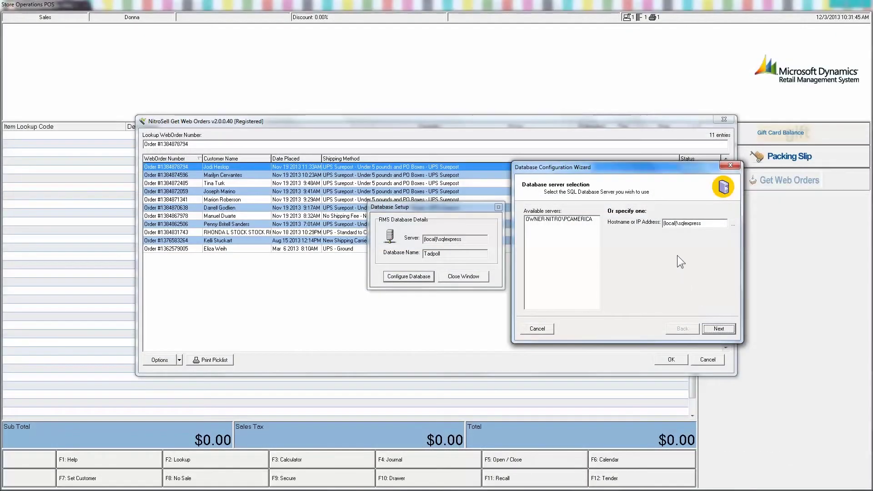
- Connect to the Tadpoll database on (local)\sqlexpress using SQL Server authentication and the password
left_click_drag(705, 221, 670, 223)
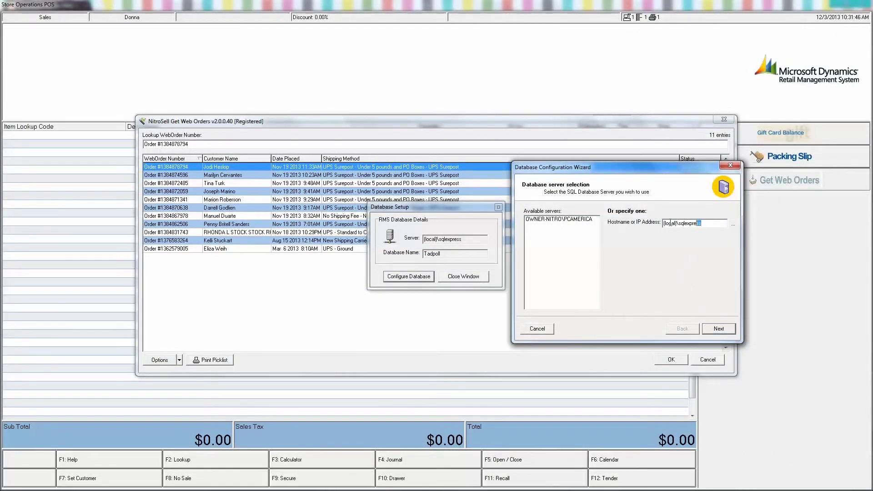
left_click(721, 329)
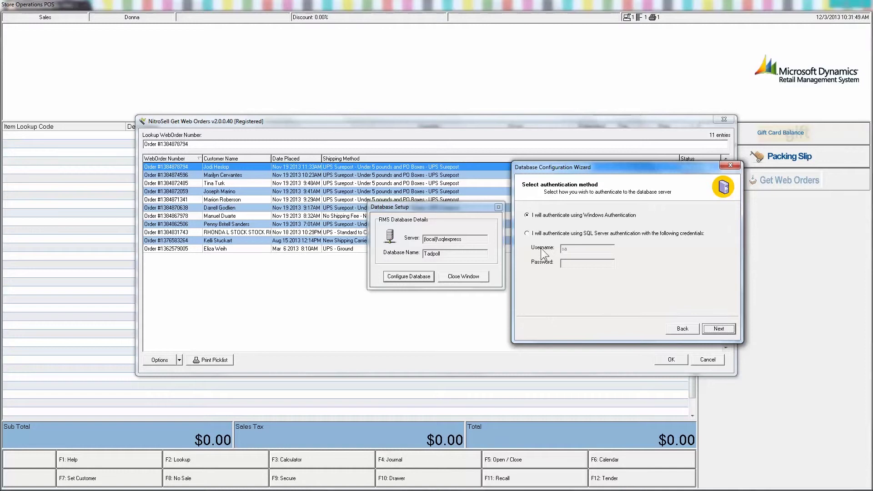
left_click(526, 234)
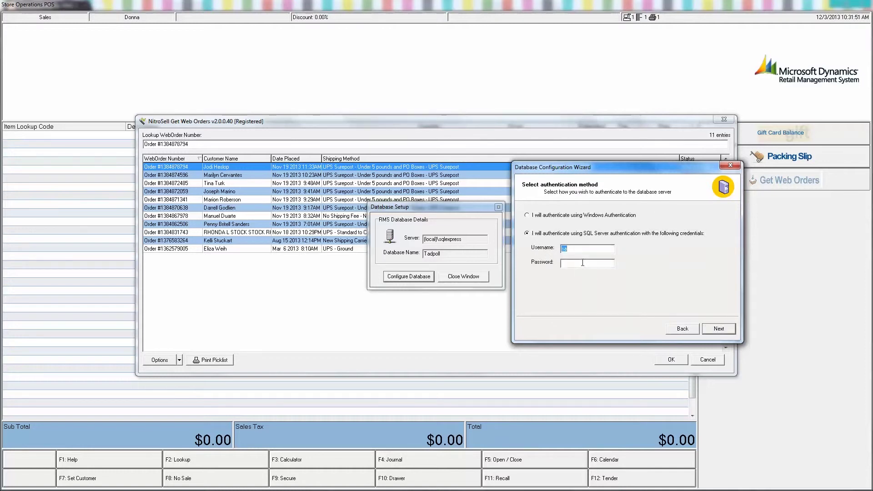
type("****")
left_click(717, 327)
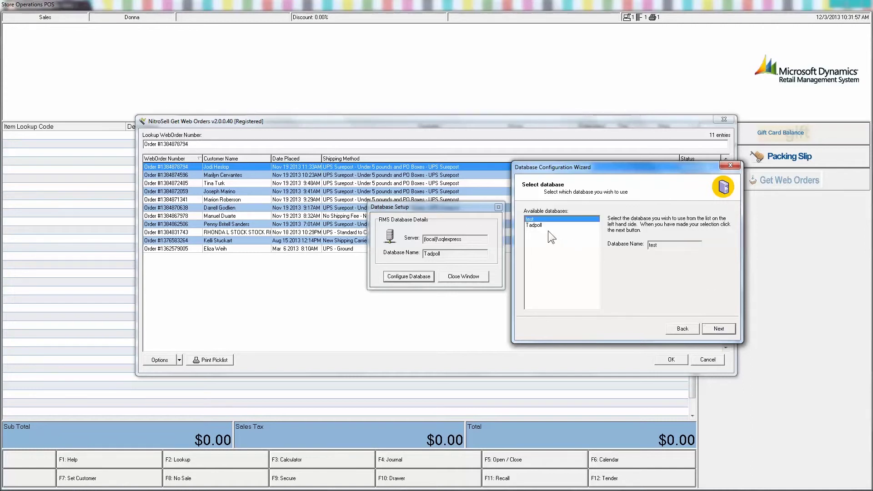
left_click(541, 225)
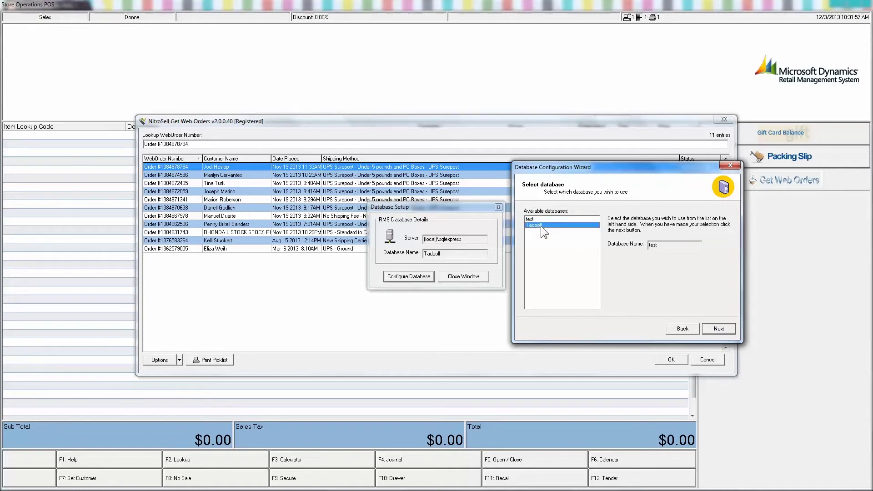
left_click(720, 331)
left_click(720, 332)
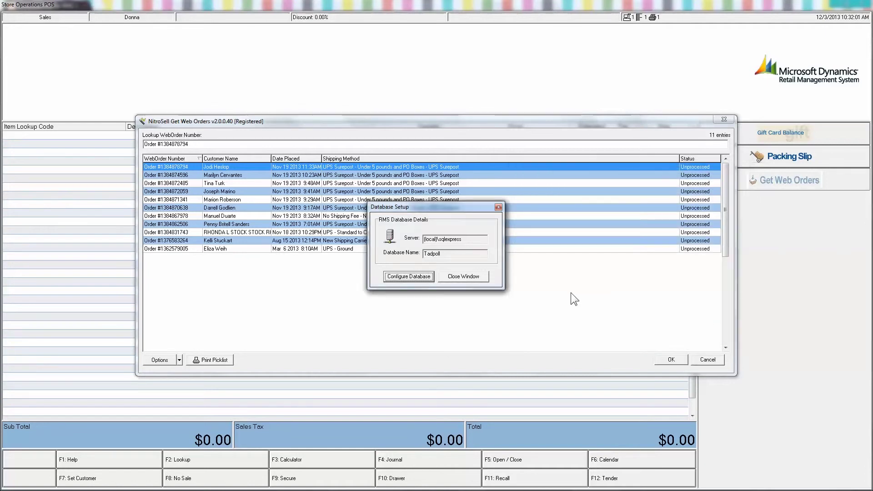
left_click(449, 277)
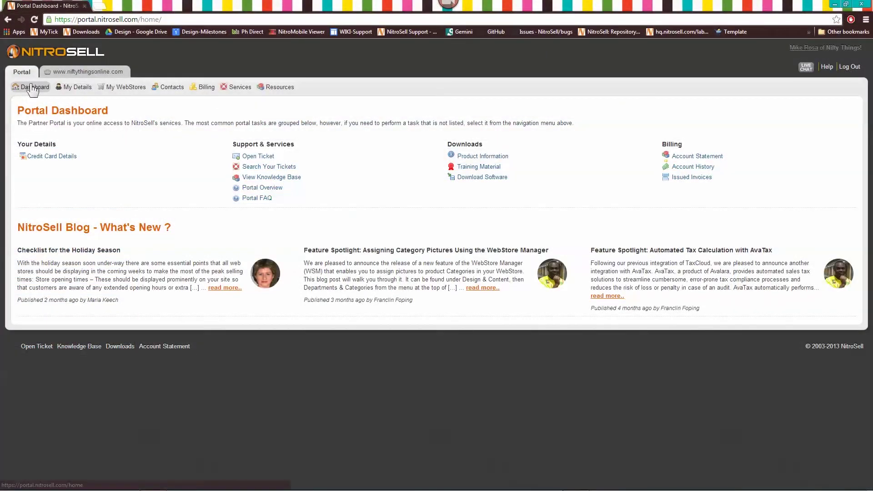
- Go to the Software Downloads page from the Partner Portal's Resources menu
mouse_move(86, 90)
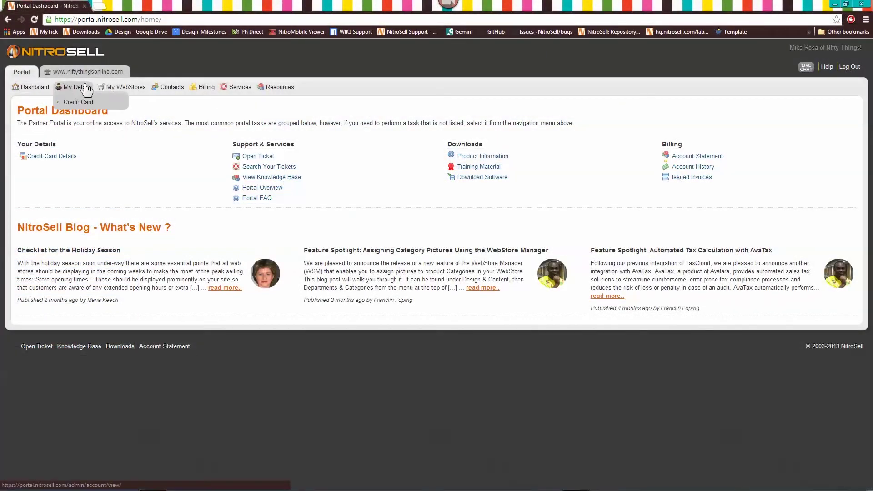
mouse_move(275, 93)
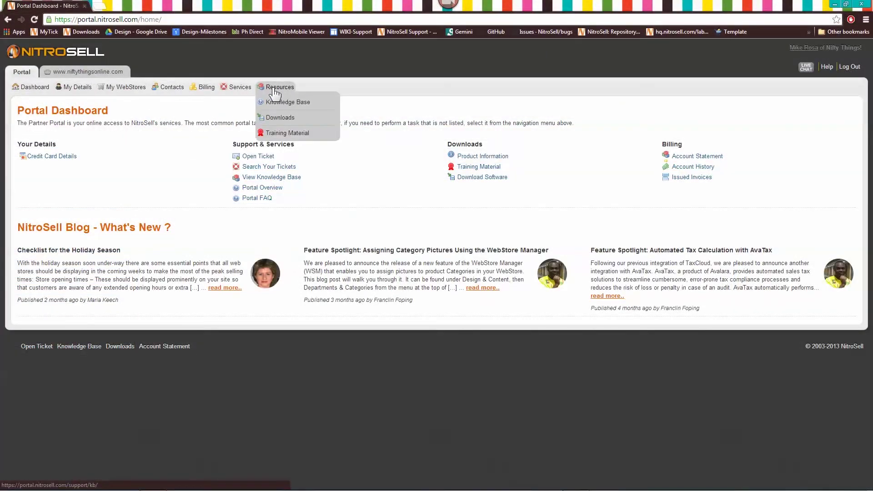
left_click(279, 120)
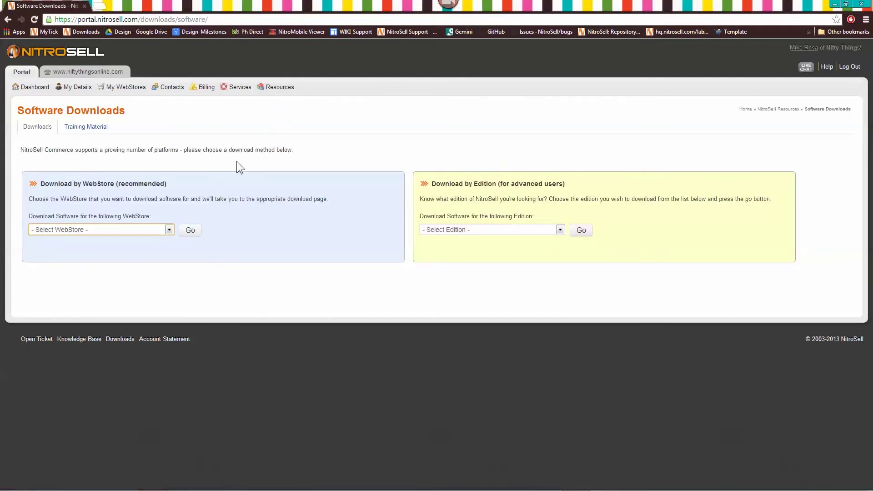
left_click_drag(167, 184, 41, 189)
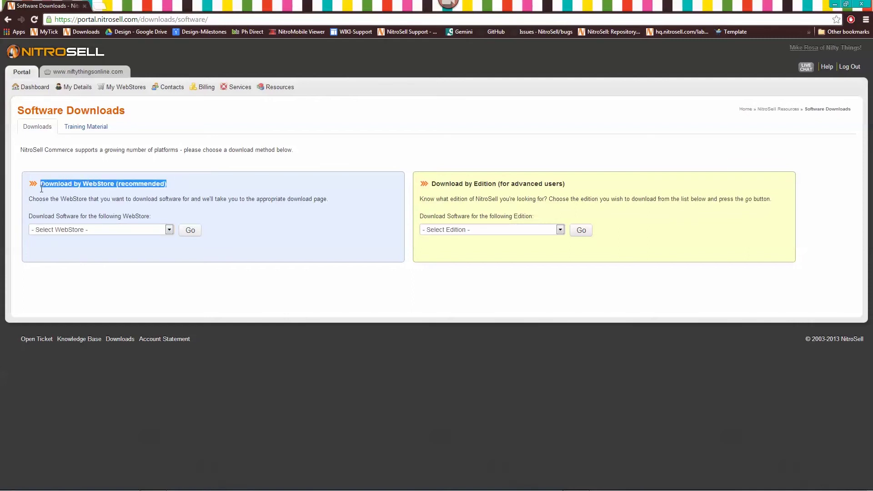
left_click(169, 230)
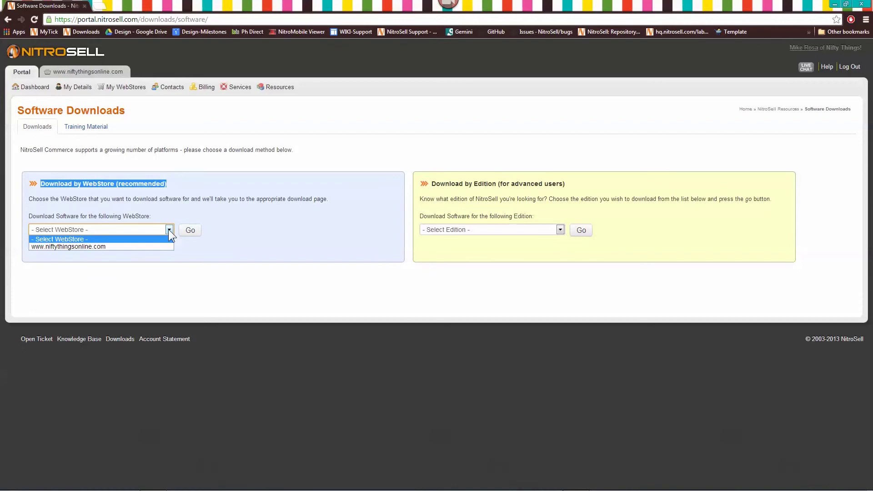
left_click(139, 247)
left_click(176, 248)
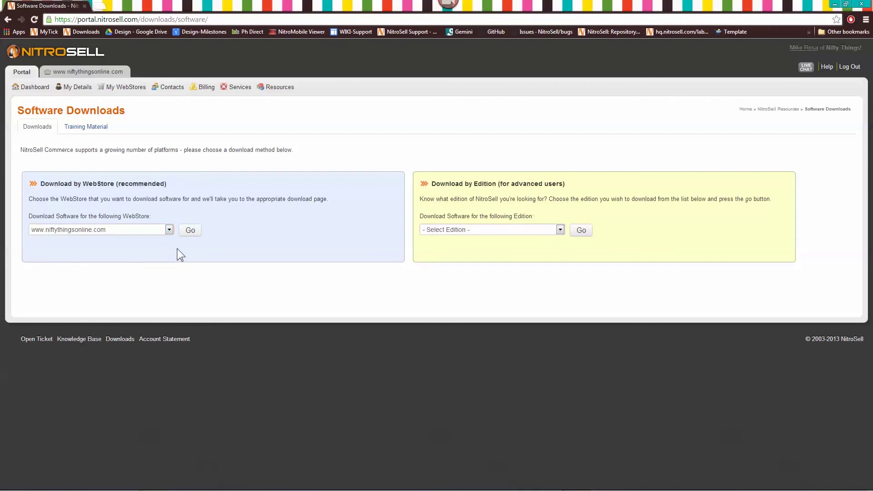